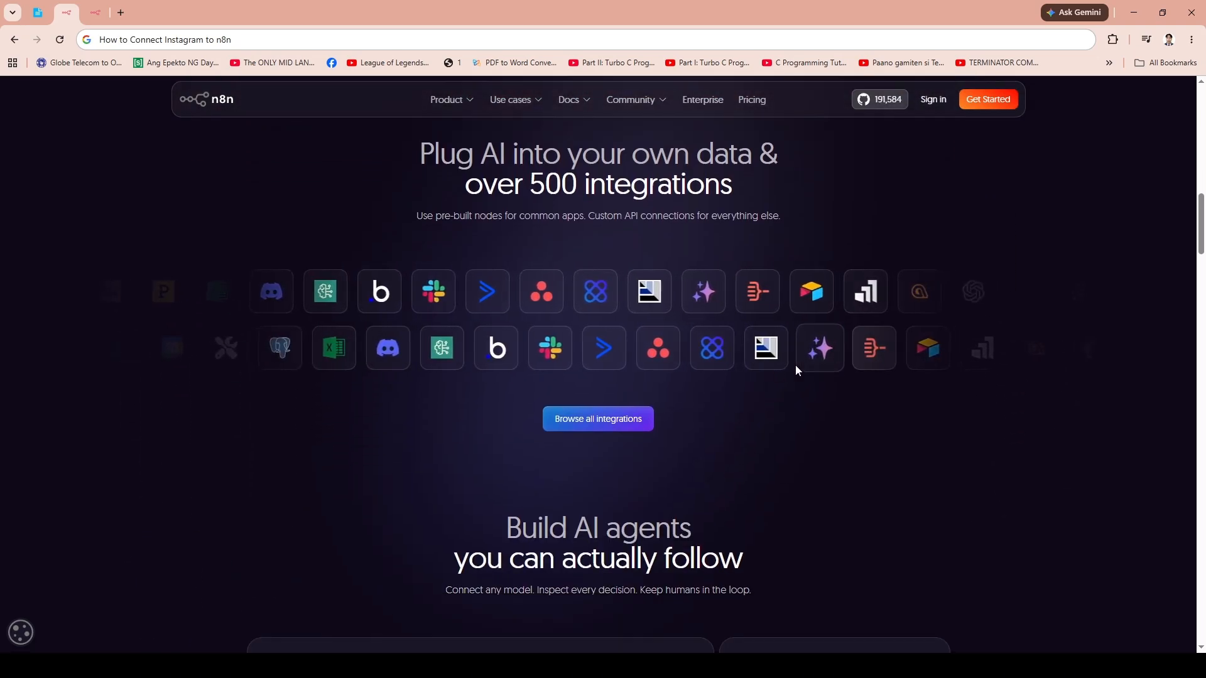
# - Preview the Sec Ops and IT Ops example workflows on the n8n homepage
pyautogui.scroll(12, 582, 349)
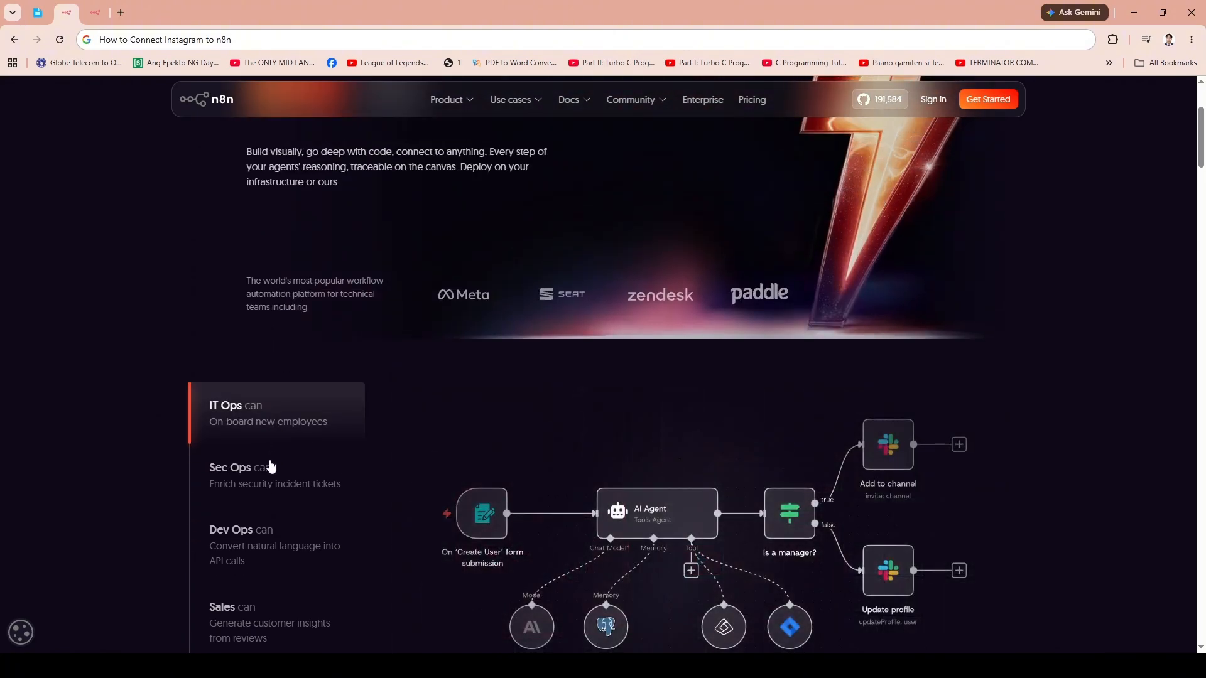
pyautogui.click(272, 466)
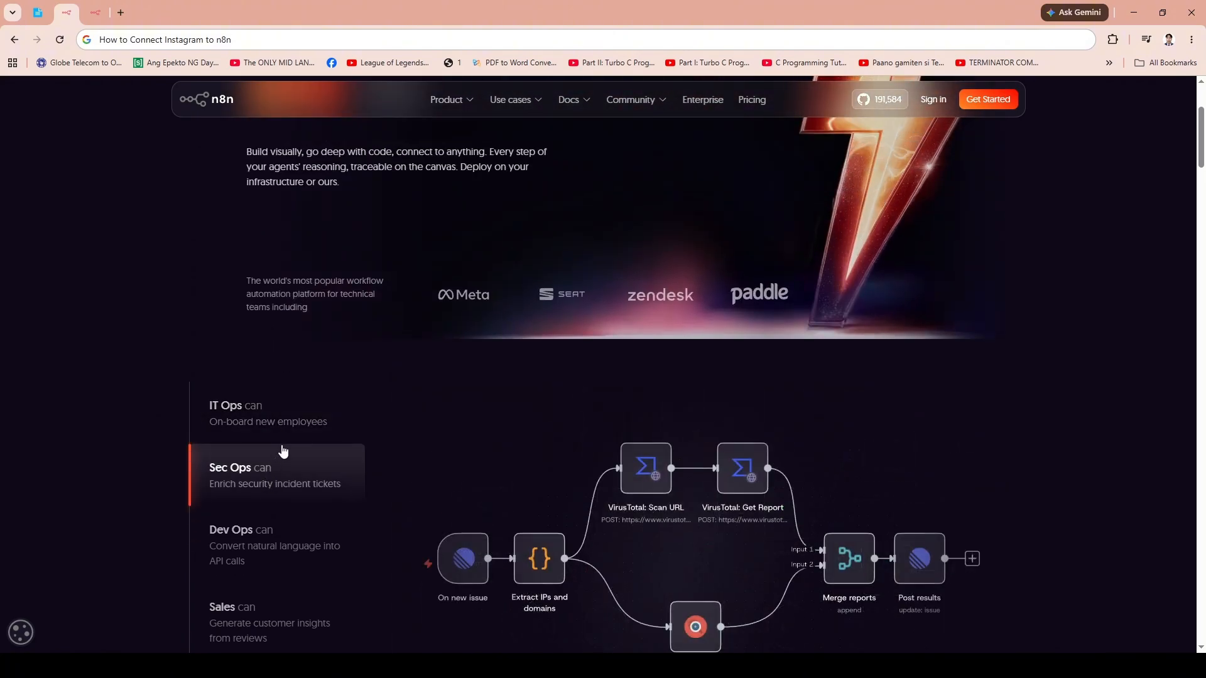
pyautogui.click(245, 414)
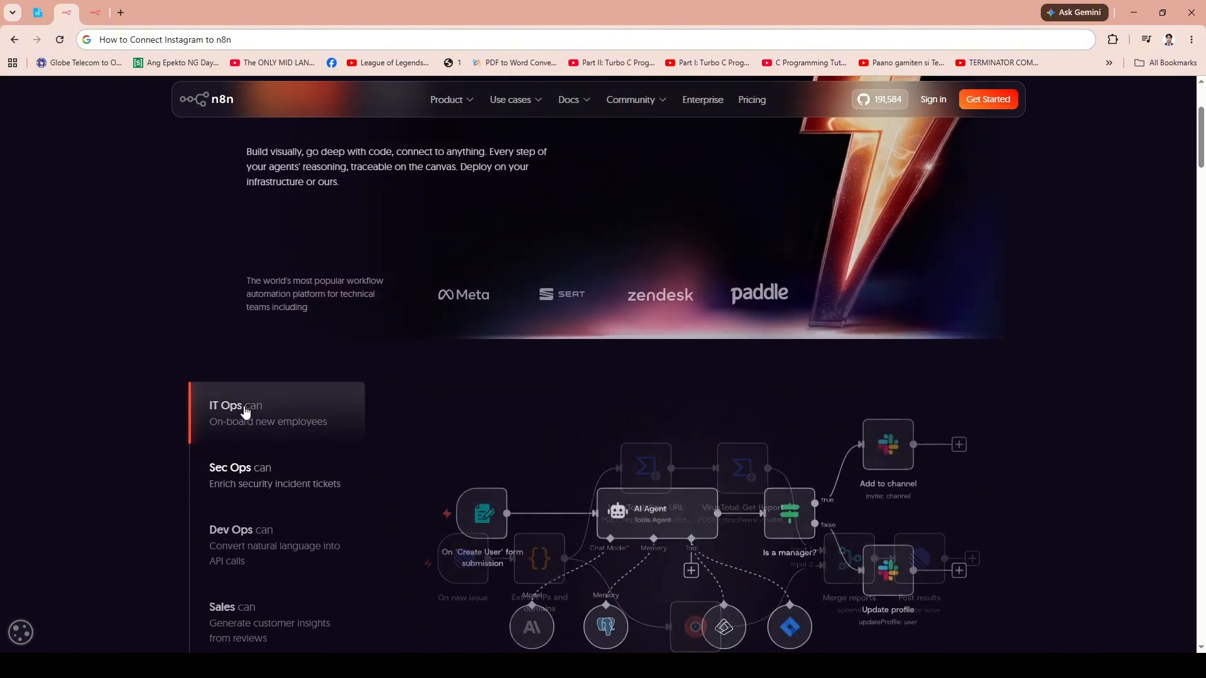
# - Create a new workflow from the n8n dashboard and add a Facebook Trigger as its first node
pyautogui.click(95, 12)
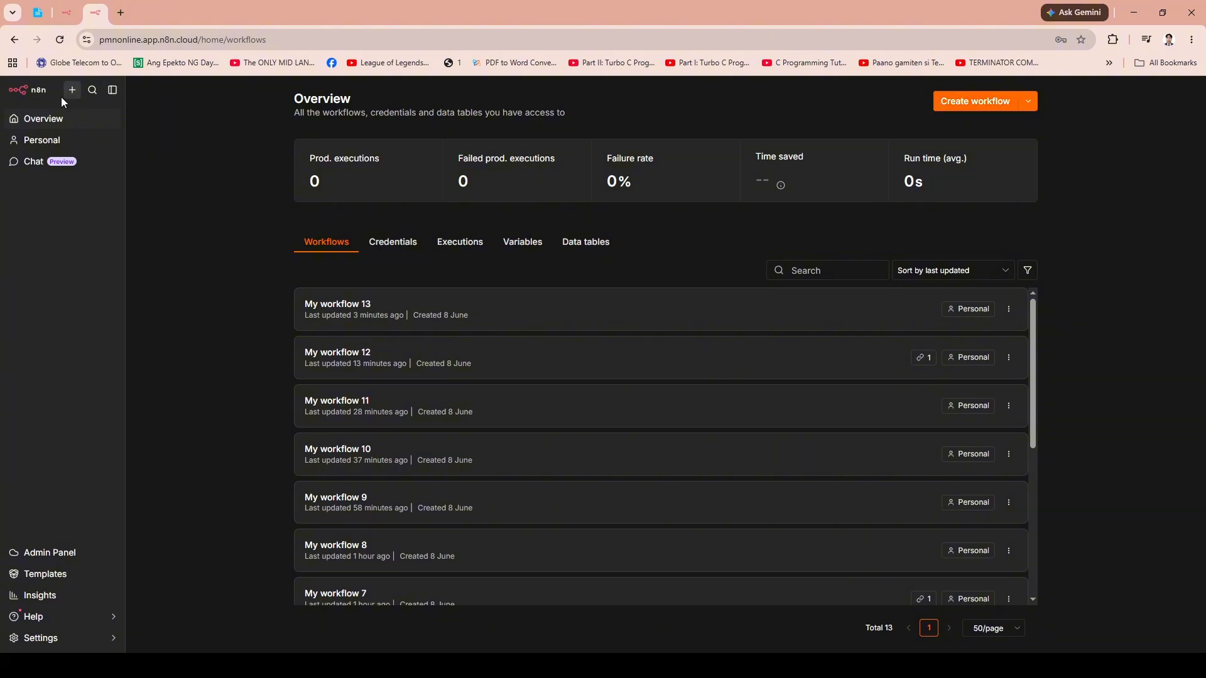
pyautogui.click(974, 102)
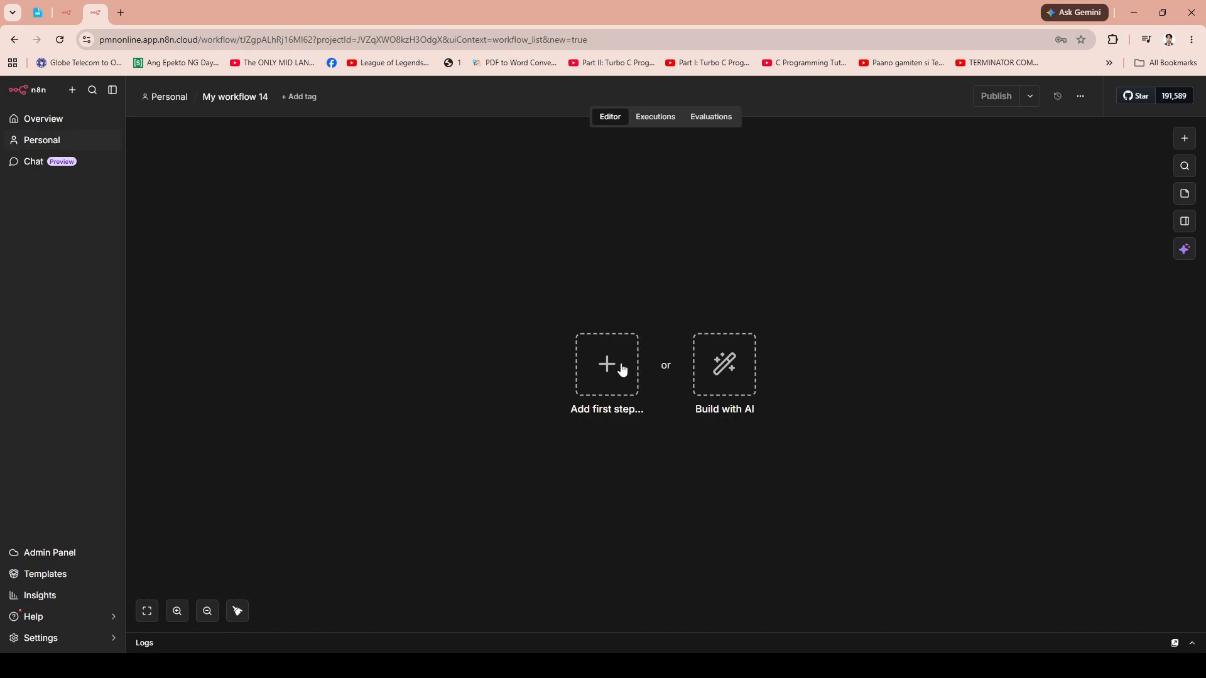
pyautogui.click(623, 370)
pyautogui.rightClick(562, 468)
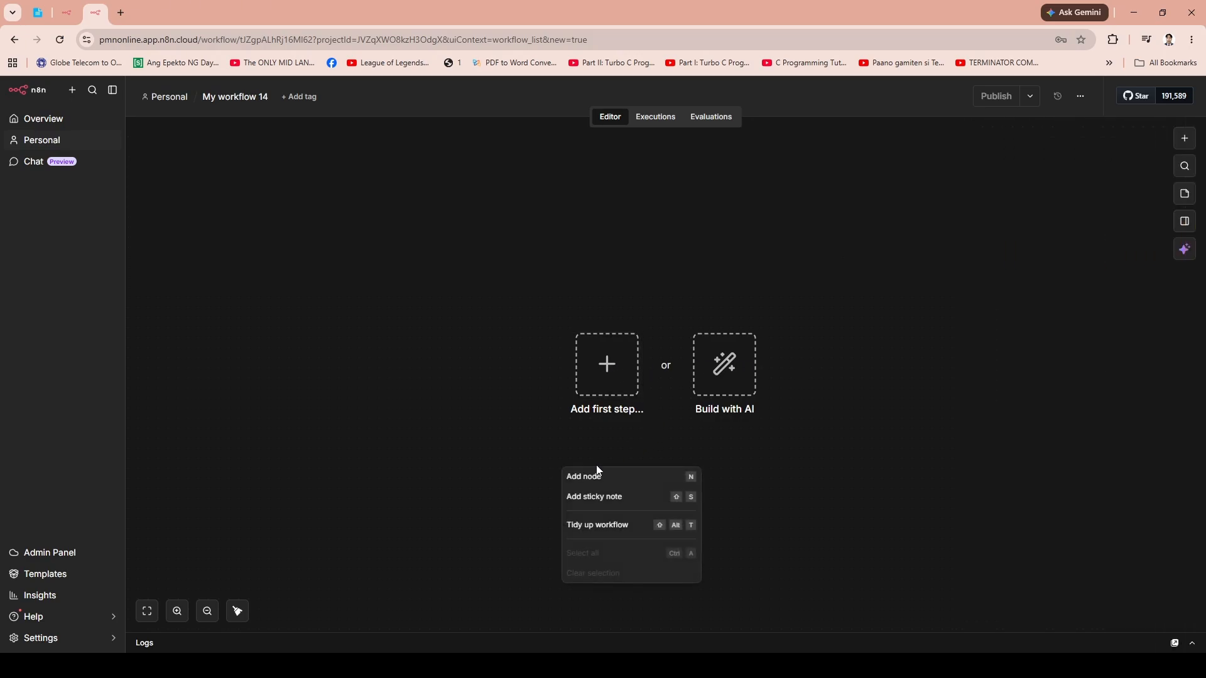
pyautogui.click(632, 479)
pyautogui.write('F')
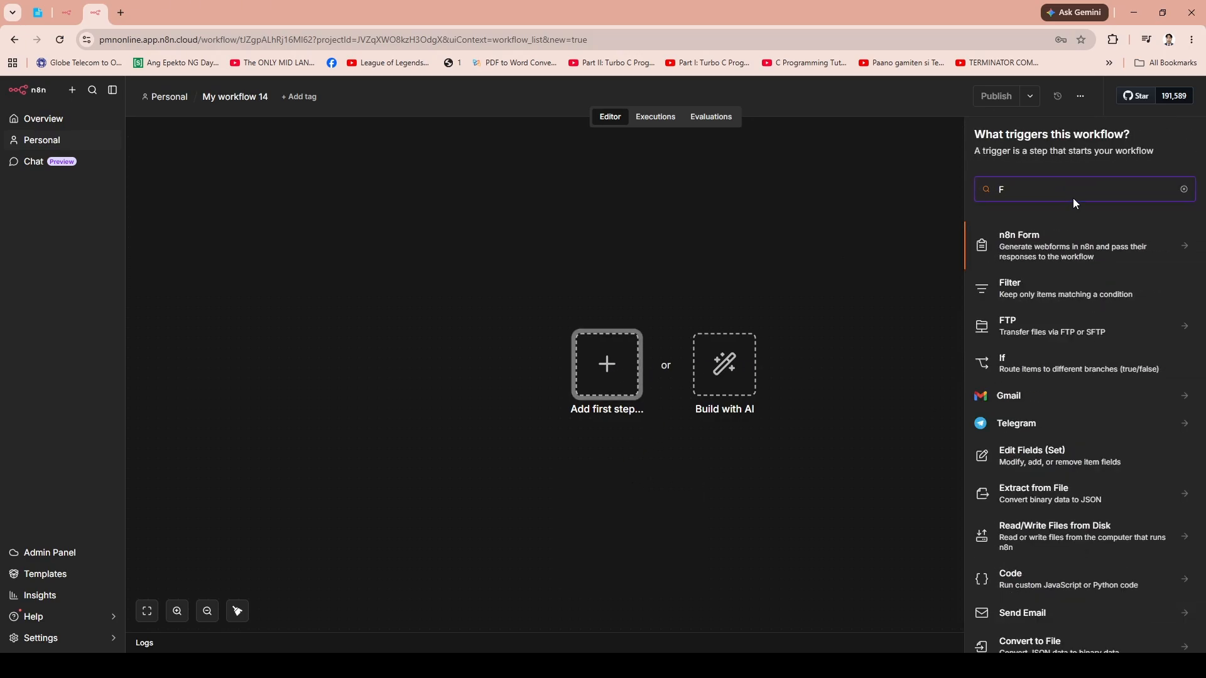
pyautogui.write('ace')
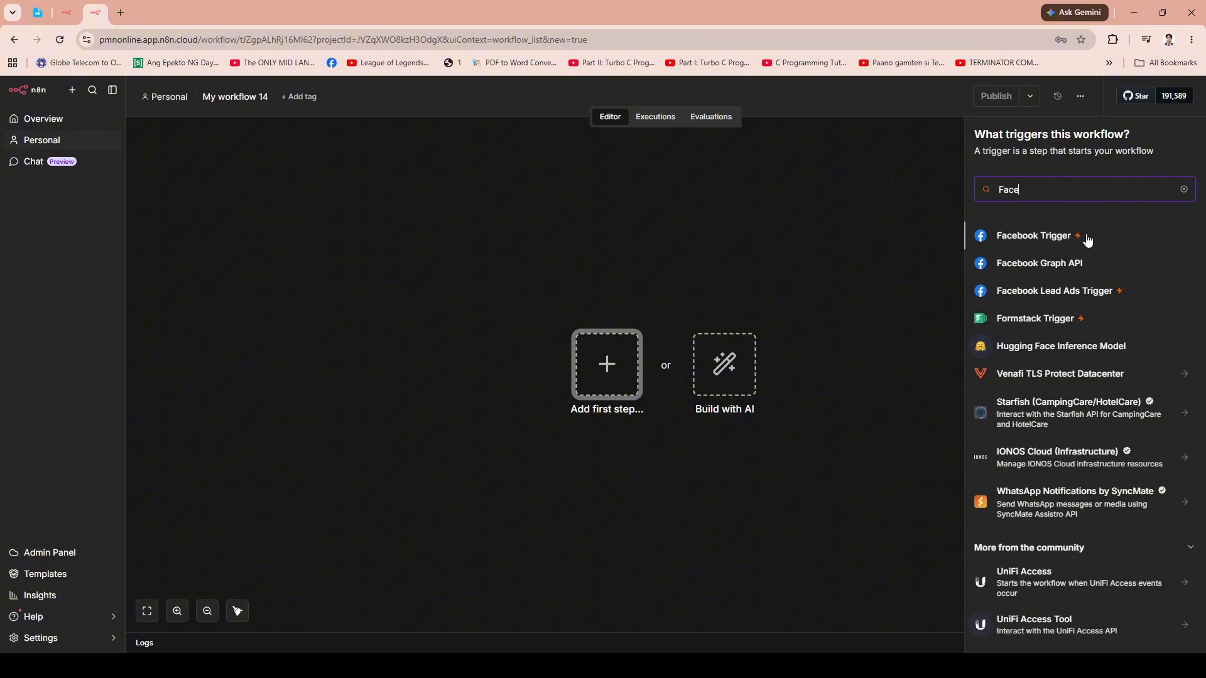
pyautogui.write('book')
pyautogui.click(1038, 237)
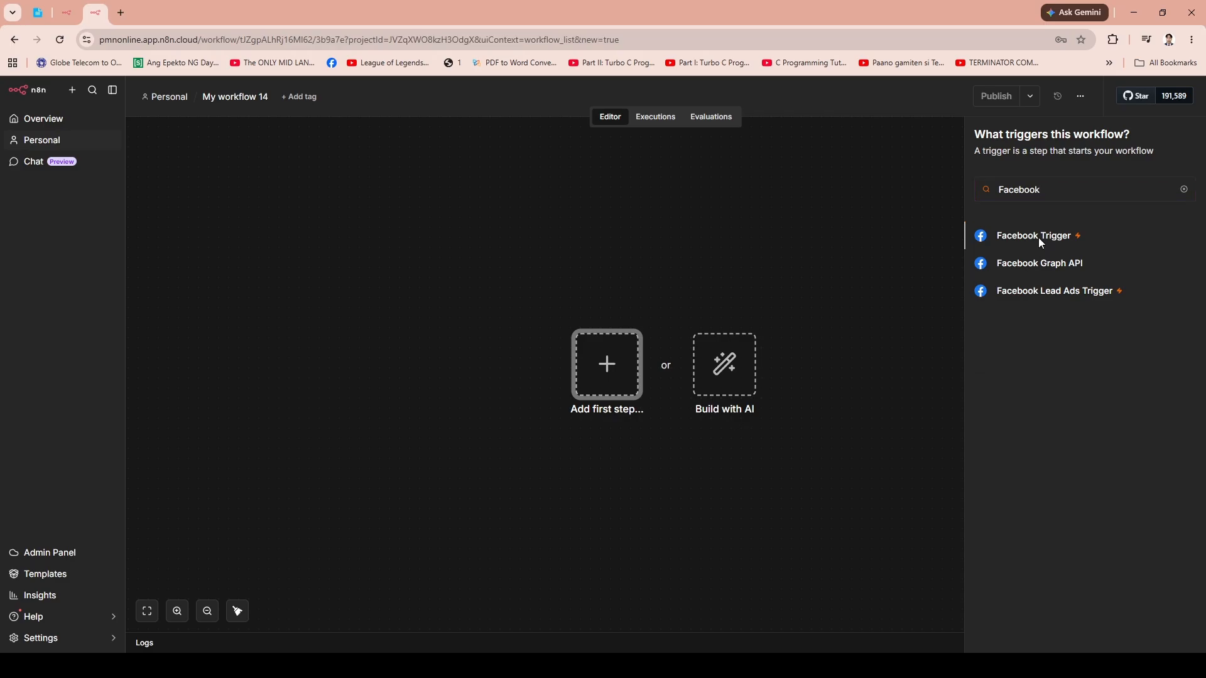
# - Set the Facebook Trigger's Object to Instagram and return to the workflow canvas
pyautogui.click(578, 282)
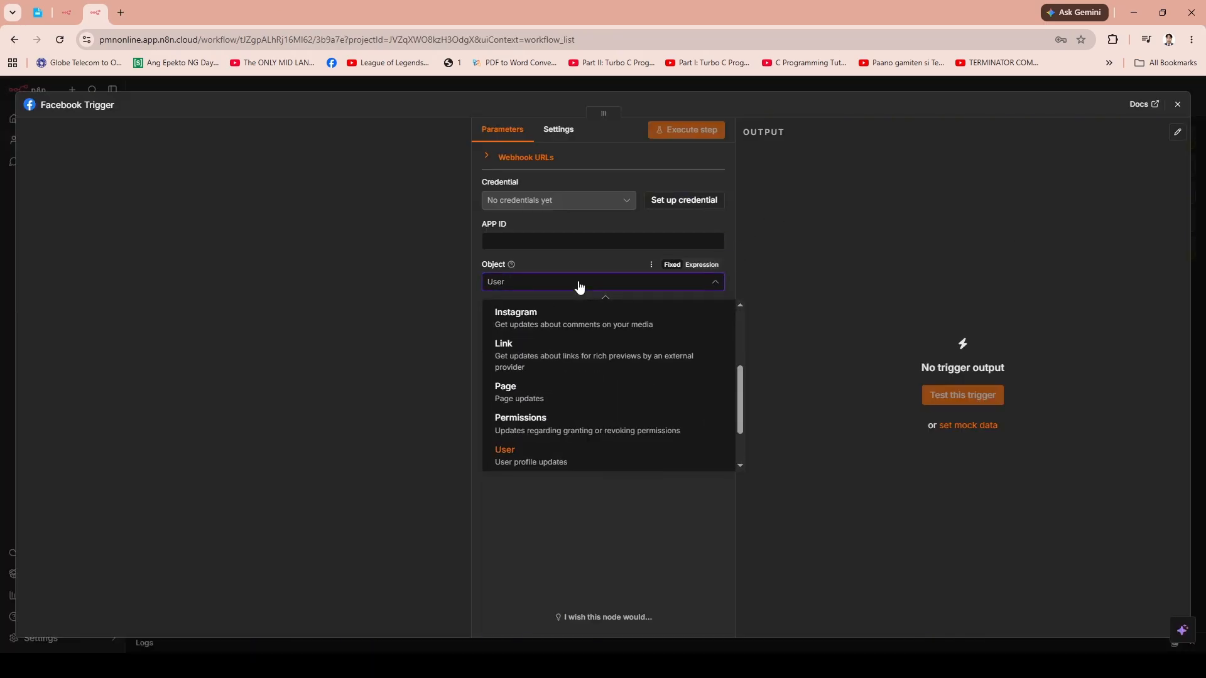
pyautogui.click(555, 326)
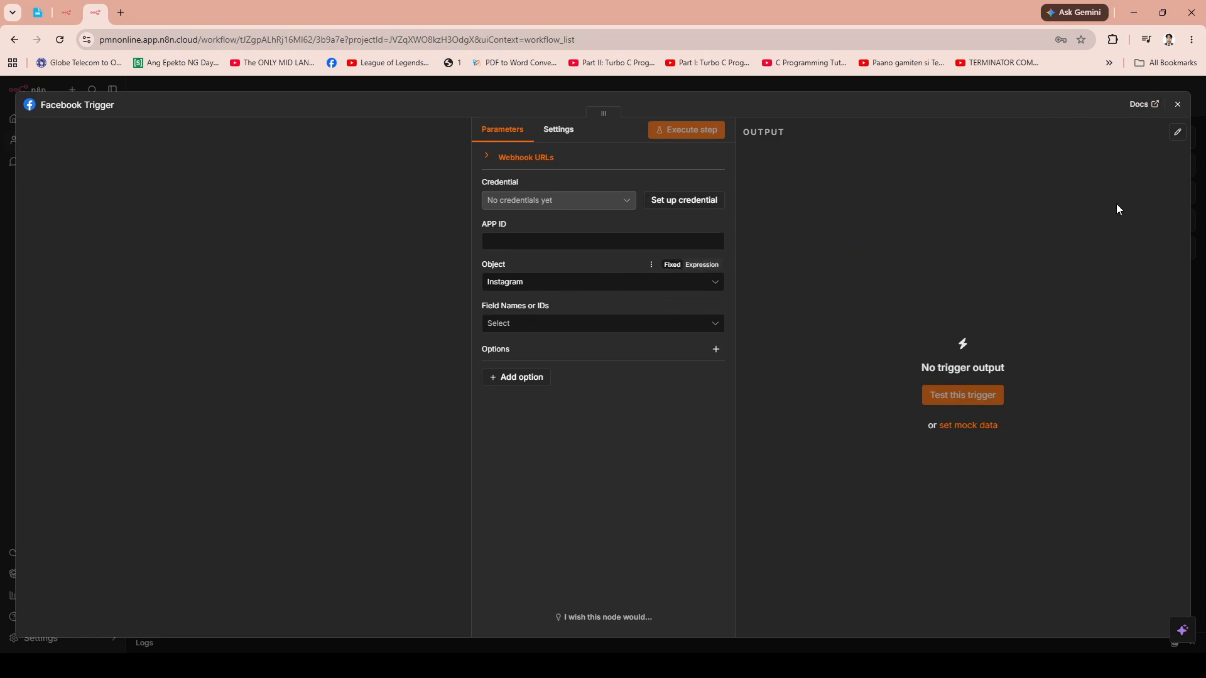
pyautogui.click(1180, 106)
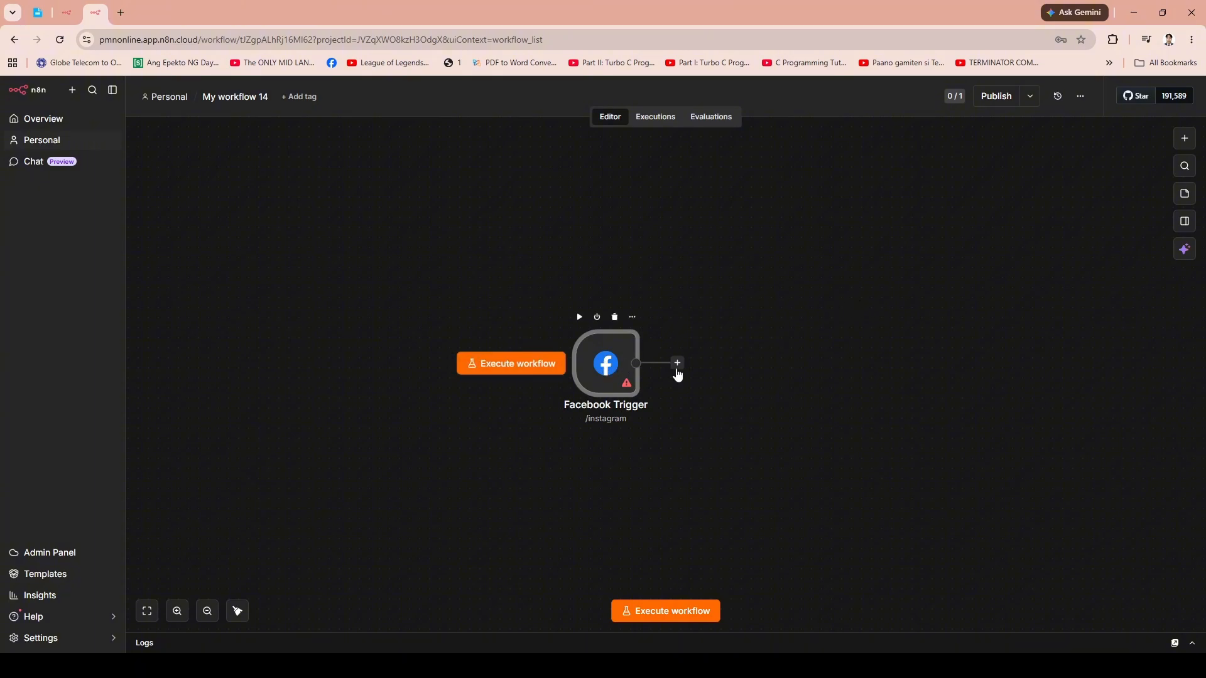
# - Reopen the Facebook Trigger's parameters and look through the Object choices, trying Link before setting it back to Instagram
pyautogui.doubleClick(617, 378)
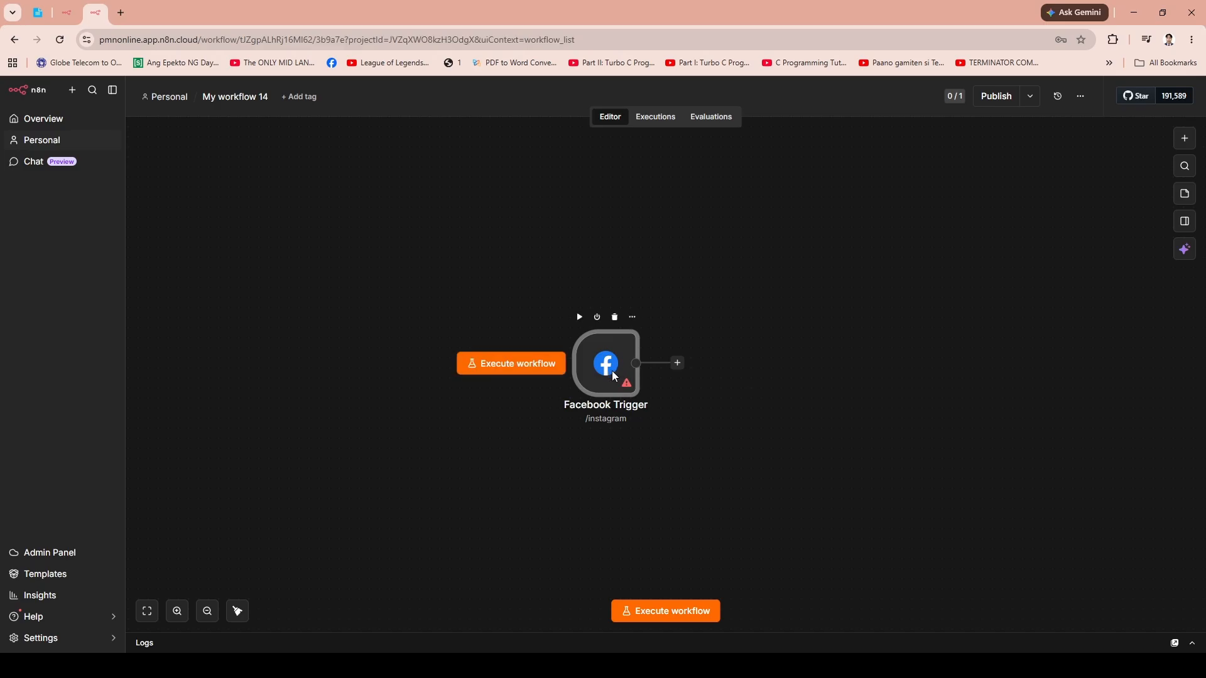
pyautogui.click(594, 284)
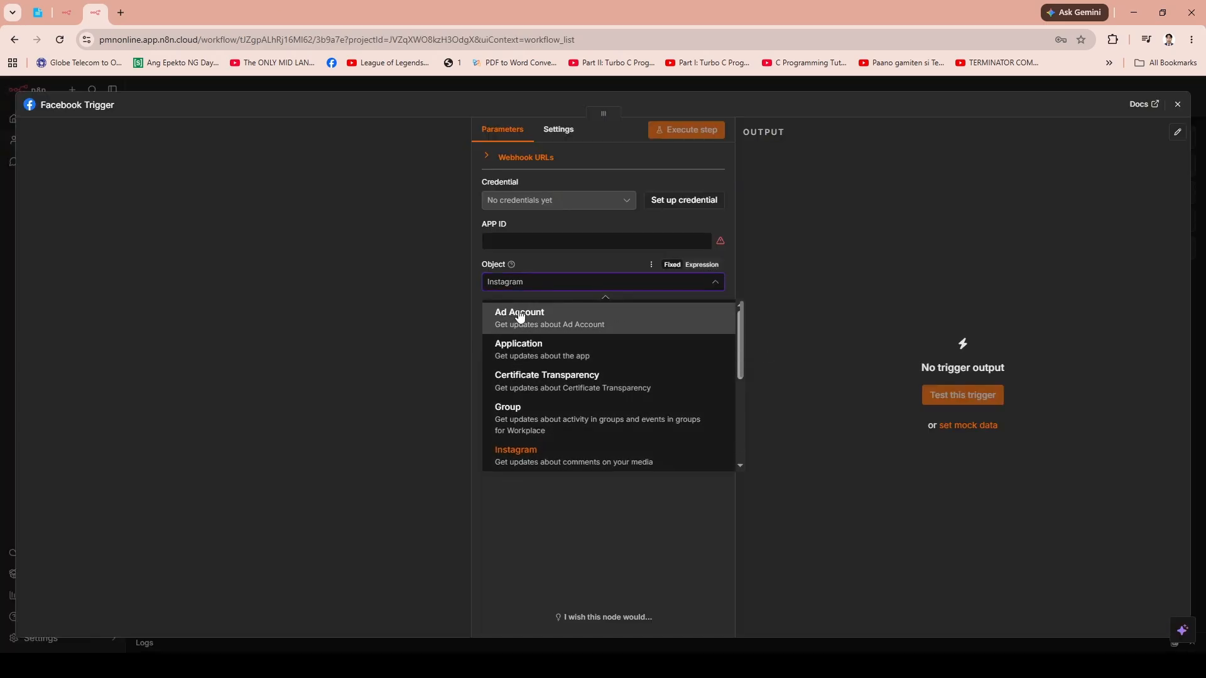
pyautogui.scroll(-2, 573, 412)
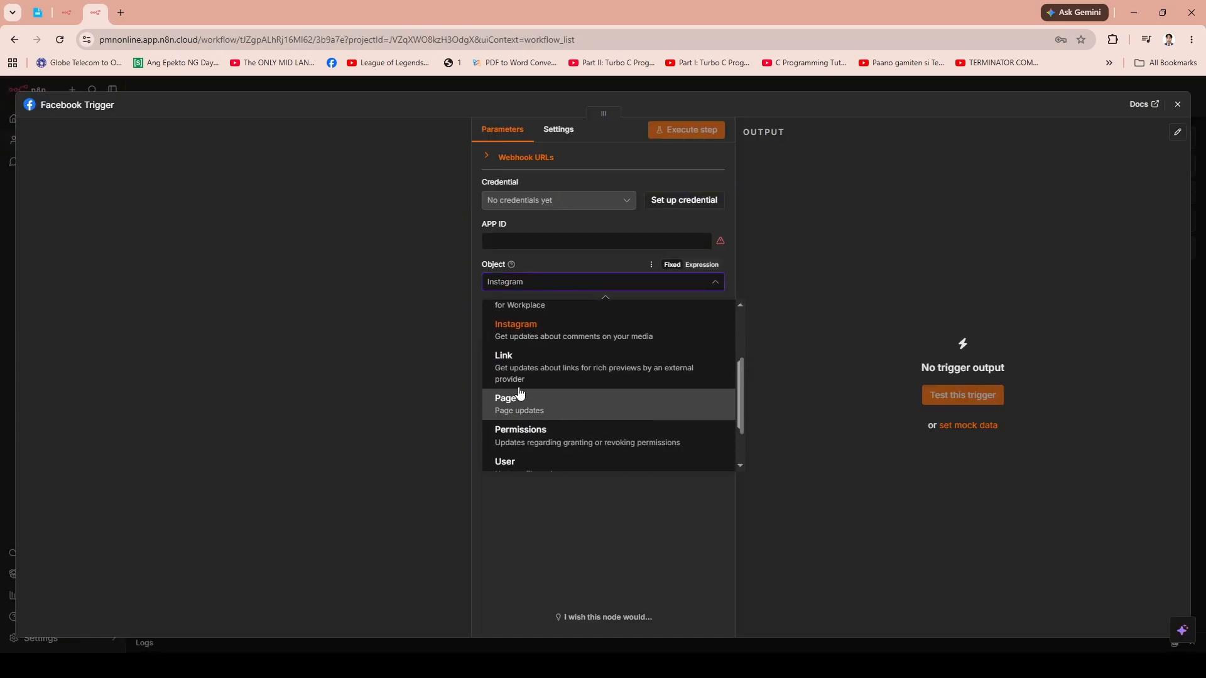
pyautogui.click(634, 340)
pyautogui.click(528, 282)
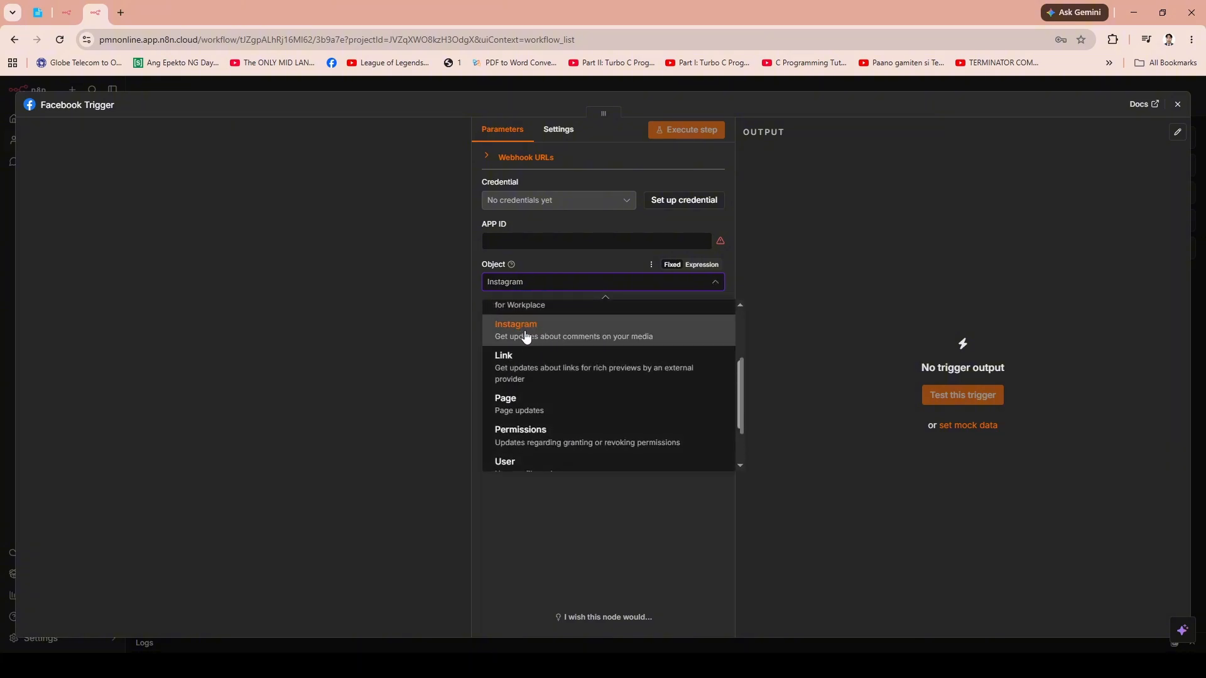
pyautogui.click(536, 358)
pyautogui.click(535, 286)
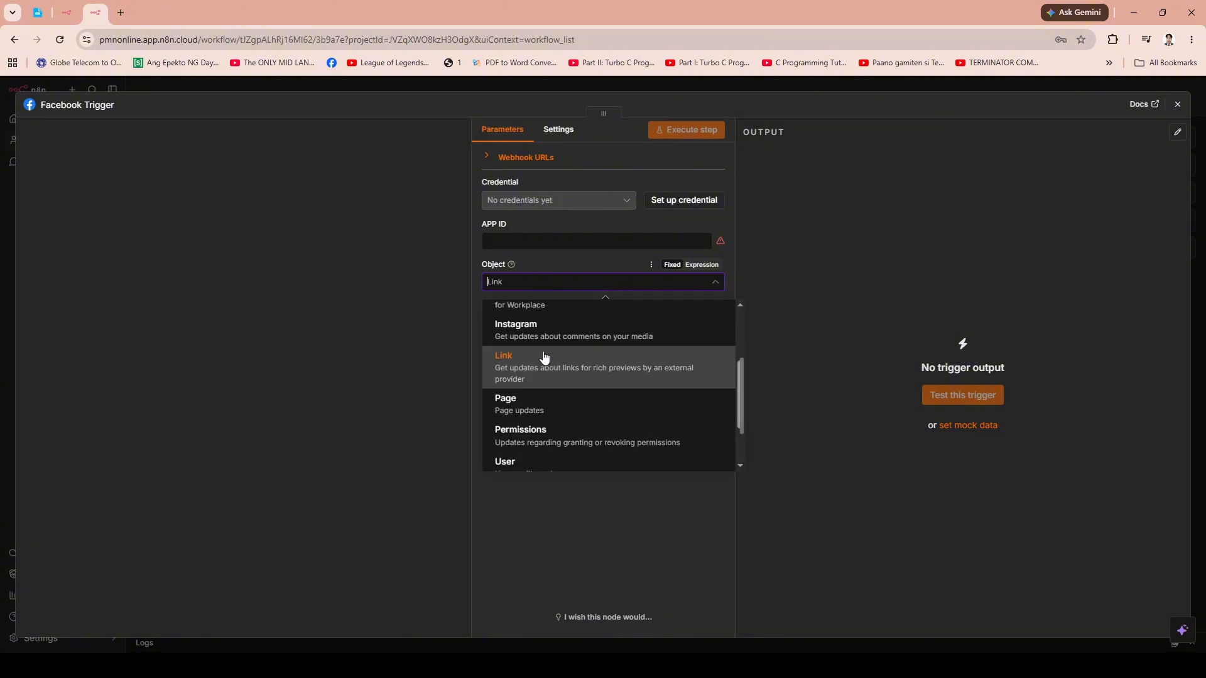
pyautogui.click(544, 326)
# - Examine the Instagram event choices available for the trigger's Field Names or IDs
pyautogui.click(503, 324)
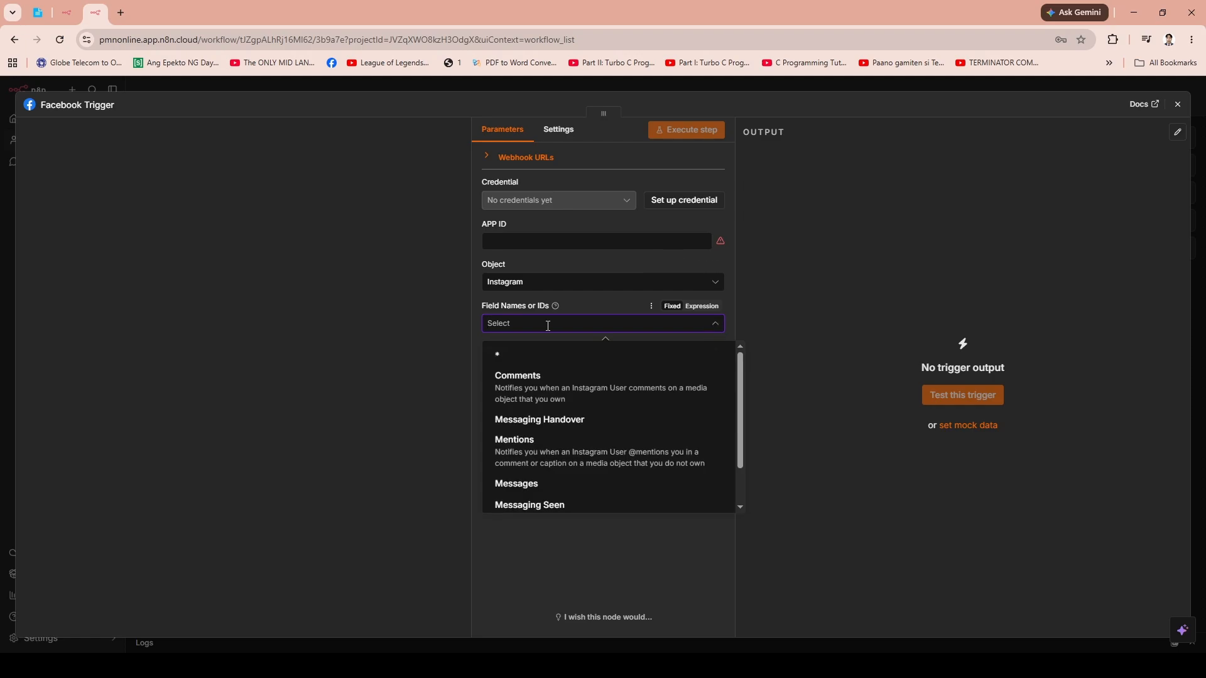
pyautogui.scroll(-1, 621, 425)
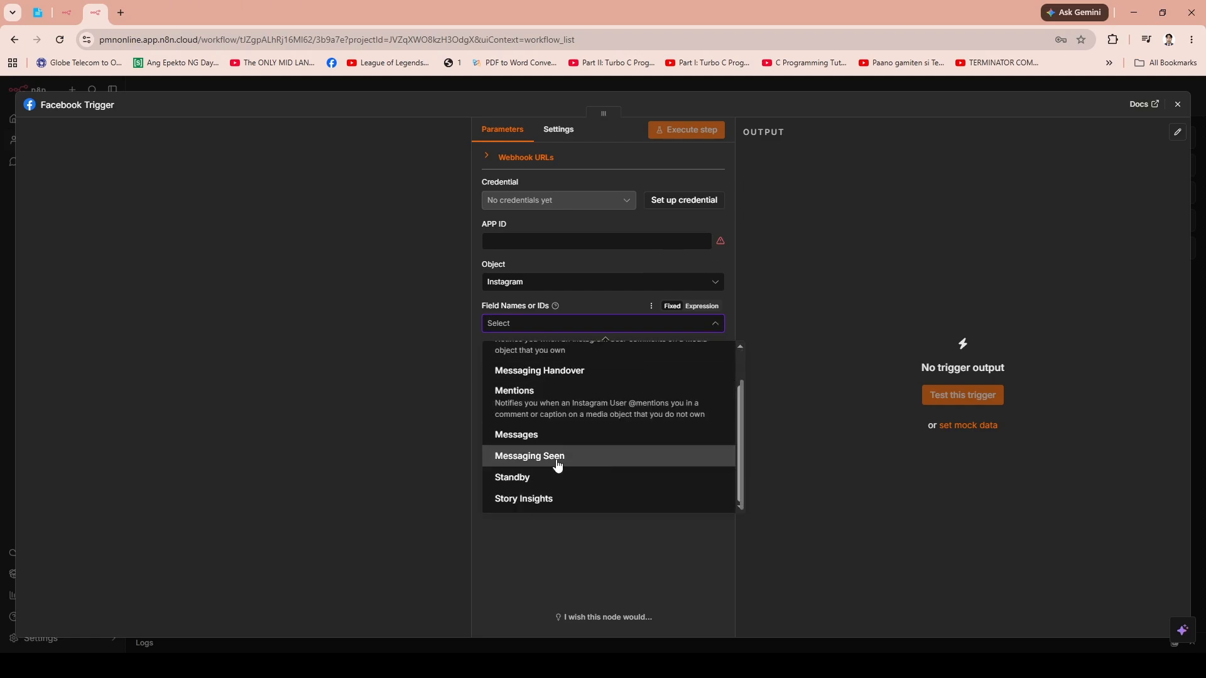
pyautogui.click(398, 379)
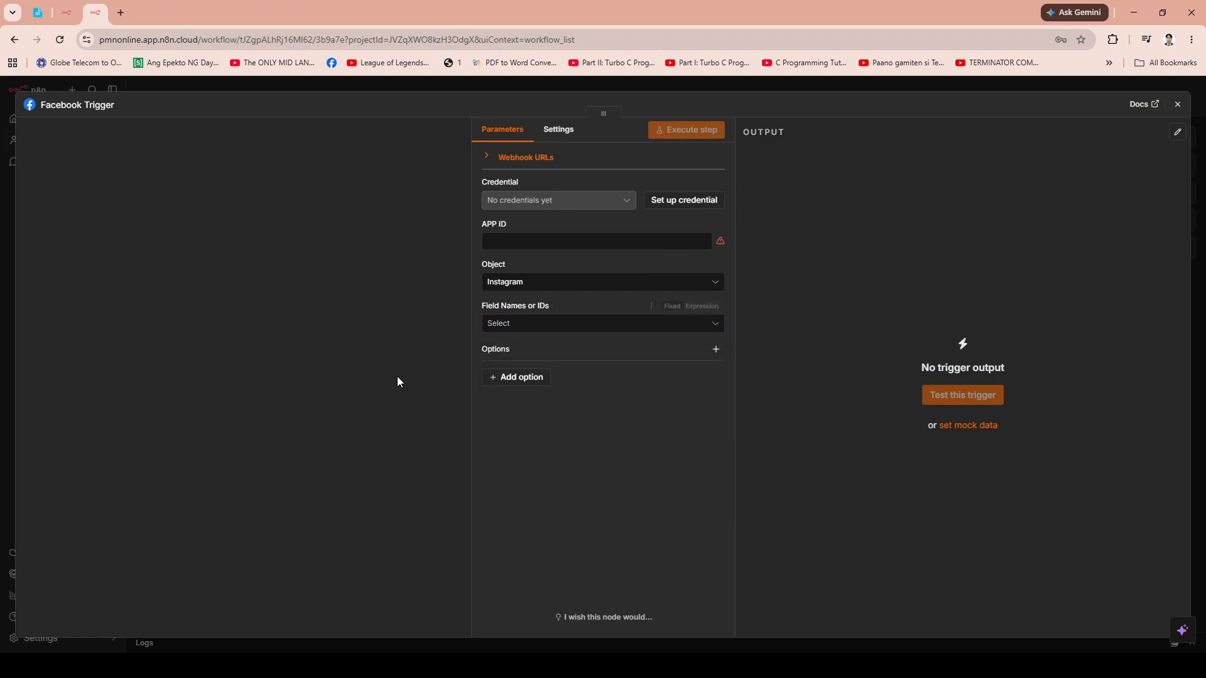
pyautogui.click(533, 328)
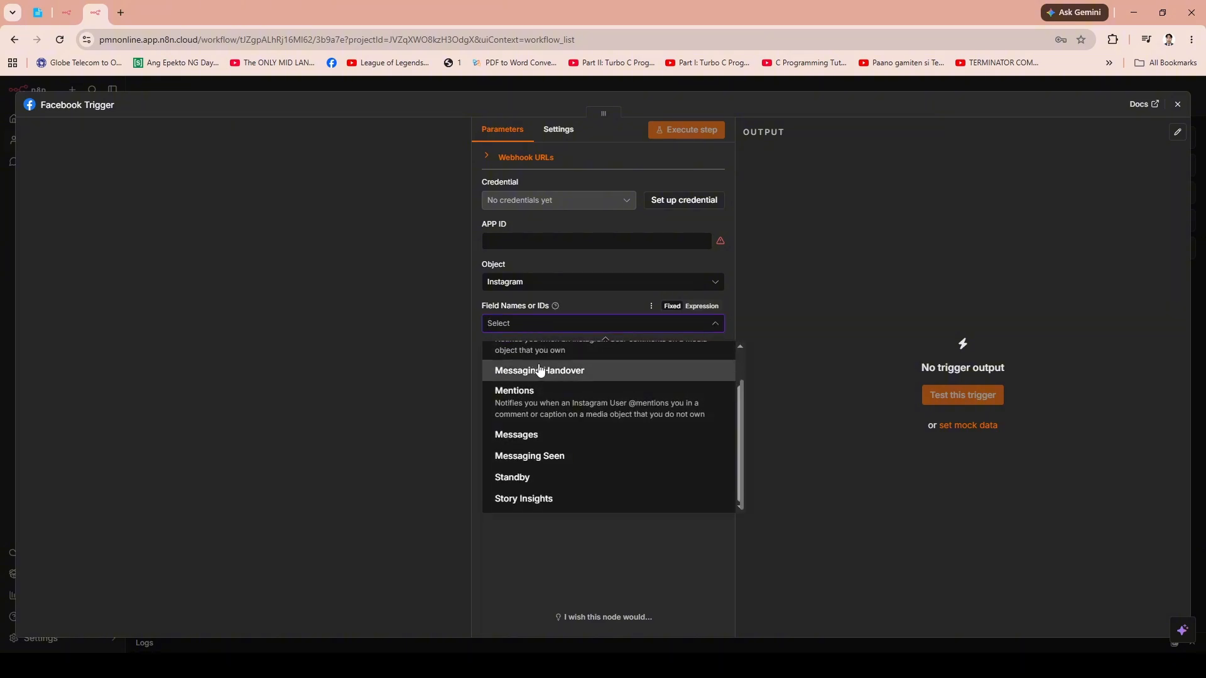
pyautogui.click(445, 397)
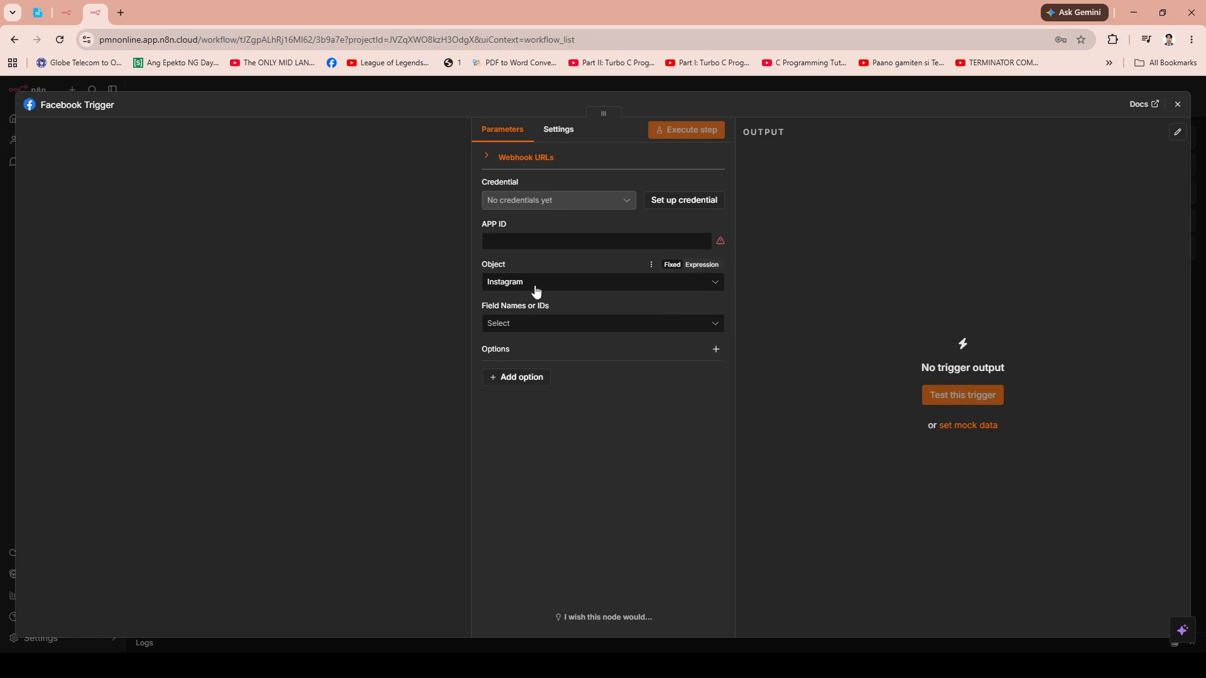
pyautogui.click(529, 322)
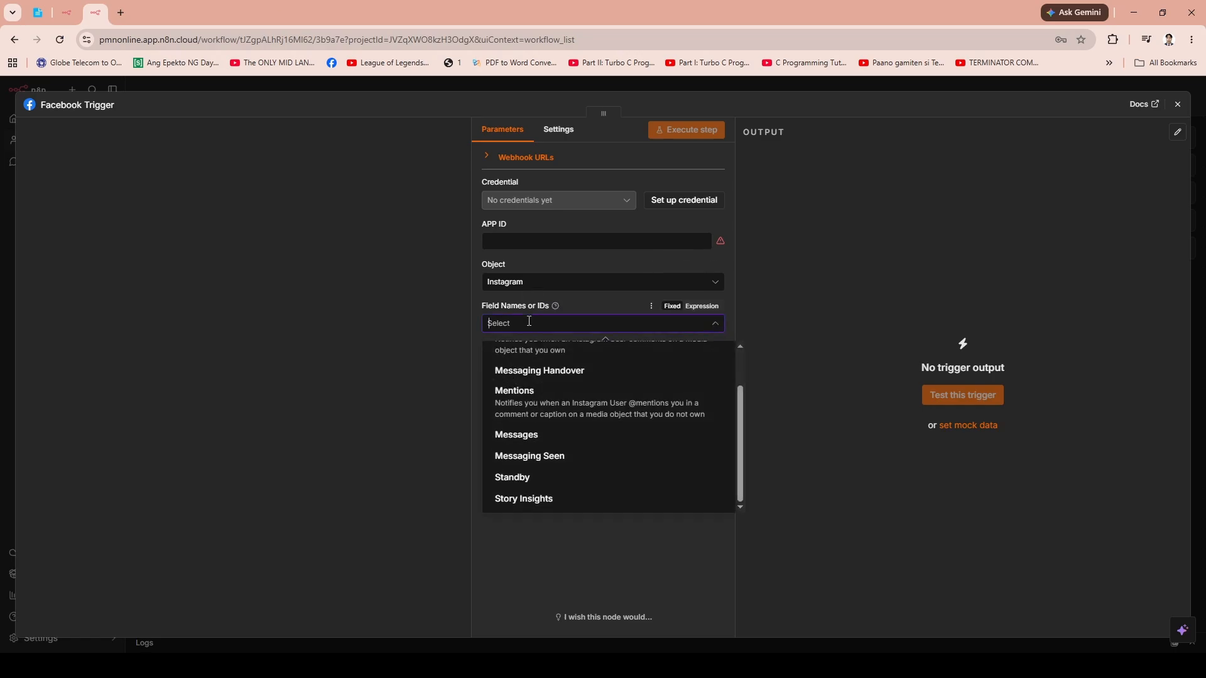
pyautogui.click(408, 372)
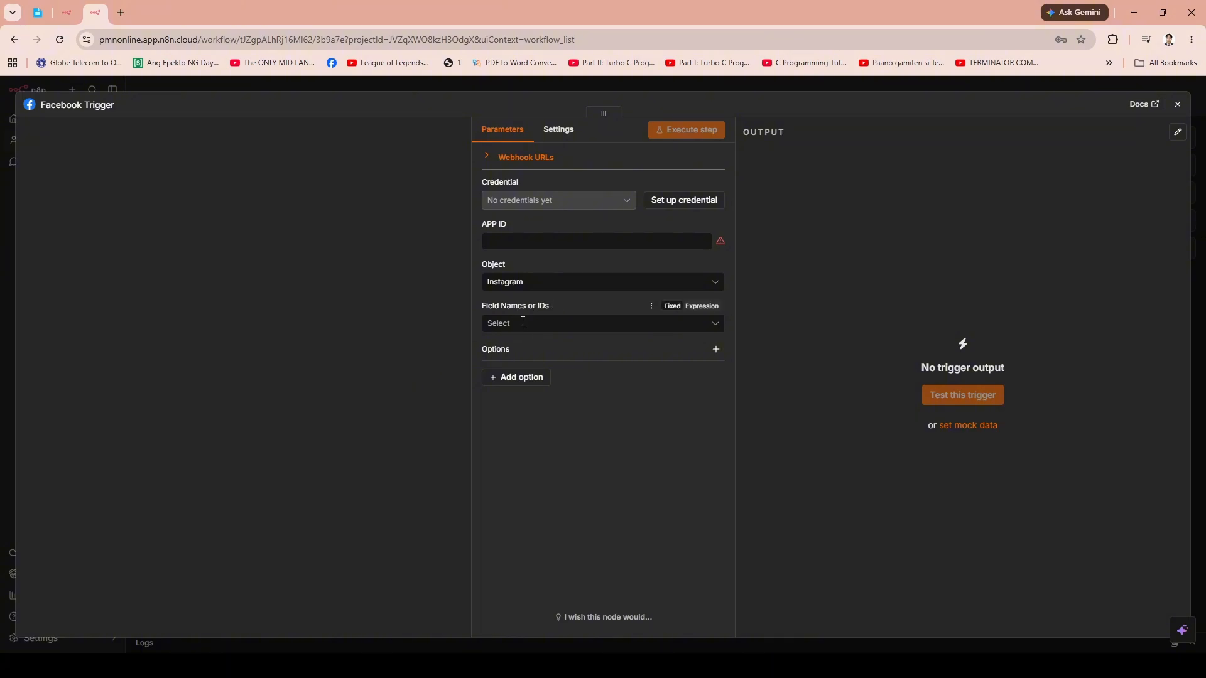
pyautogui.click(535, 243)
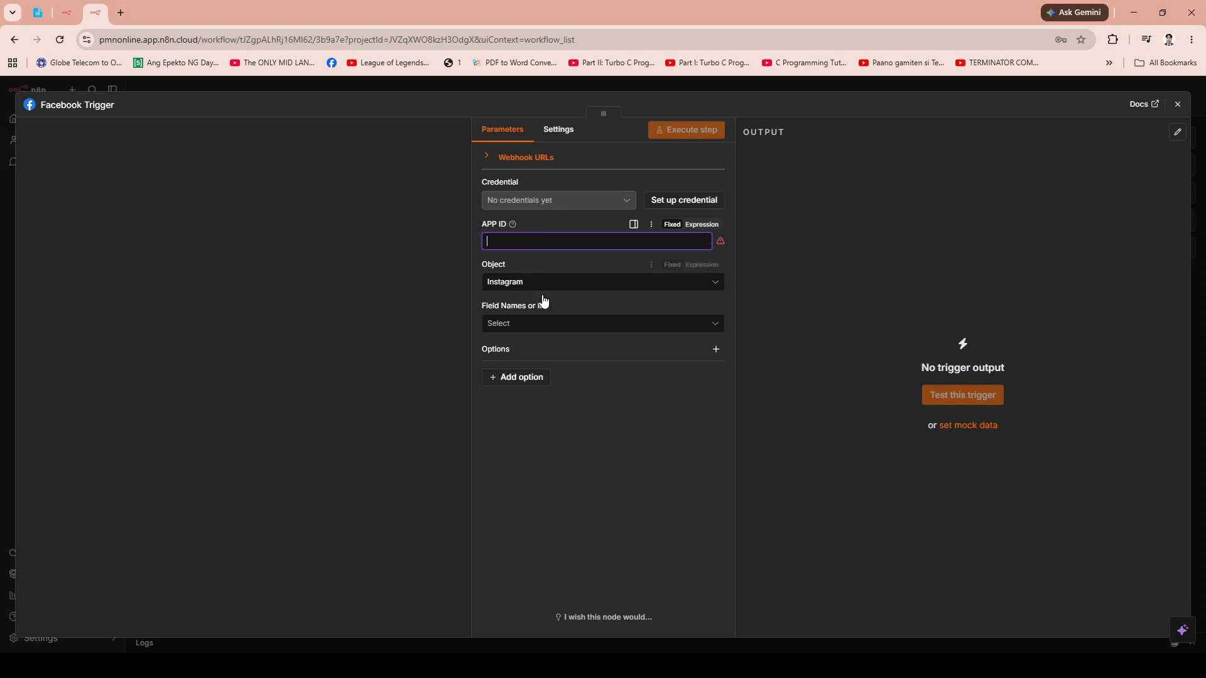
pyautogui.click(579, 436)
pyautogui.click(554, 240)
pyautogui.write('2')
pyautogui.press('BackSpace')
pyautogui.press('BackSpace')
pyautogui.press('BackSpace')
pyautogui.press('BackSpace')
pyautogui.press('BackSpace')
pyautogui.press('BackSpace')
pyautogui.press('BackSpace')
pyautogui.press('BackSpace')
pyautogui.press('BackSpace')
pyautogui.click(604, 377)
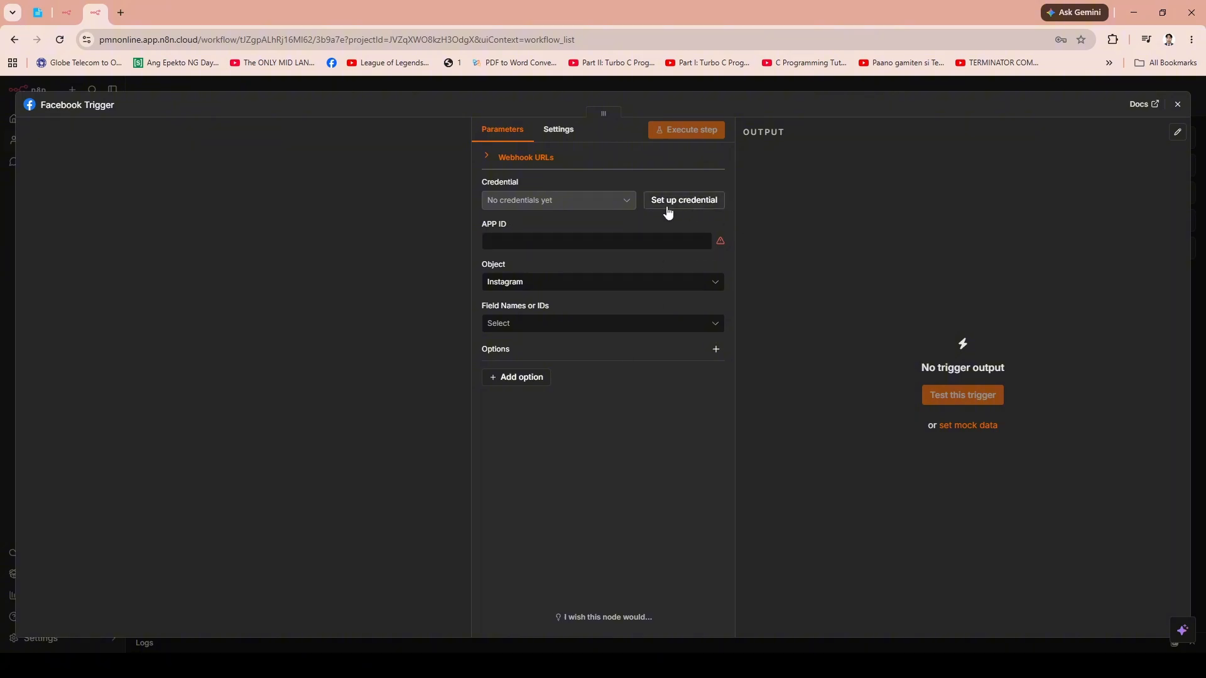
# - Review the Facebook Graph (App) credential form without saving it, and fill in the trigger's App ID
pyautogui.click(705, 202)
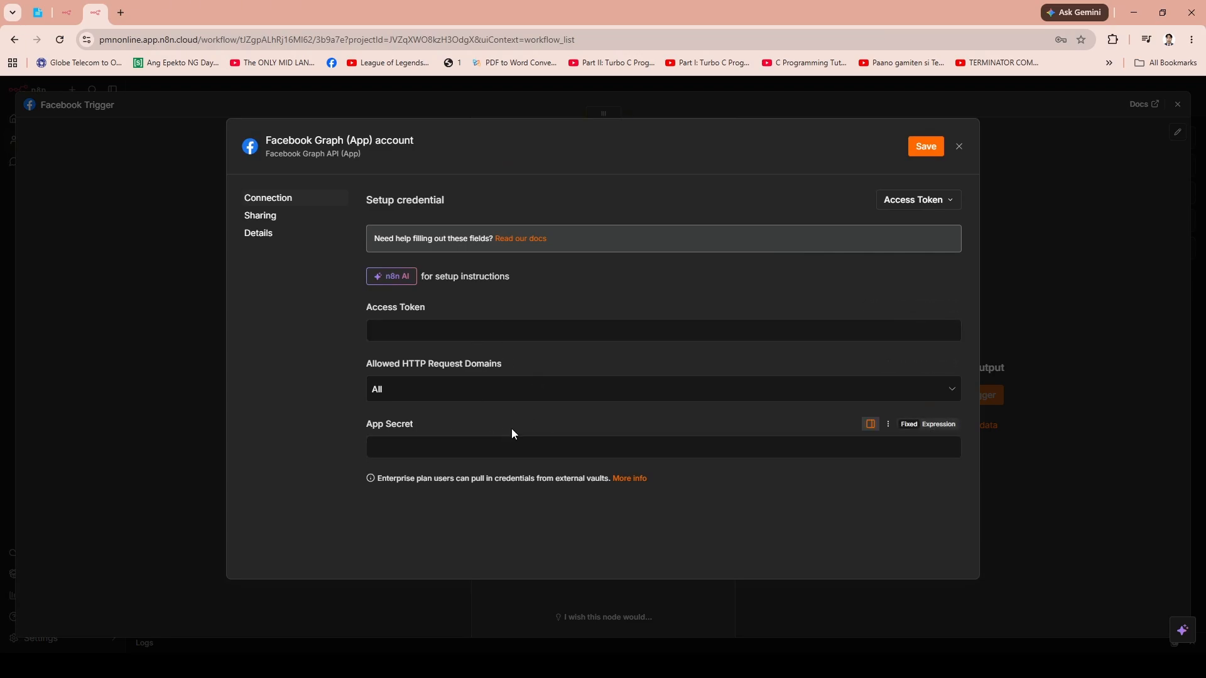
pyautogui.click(959, 147)
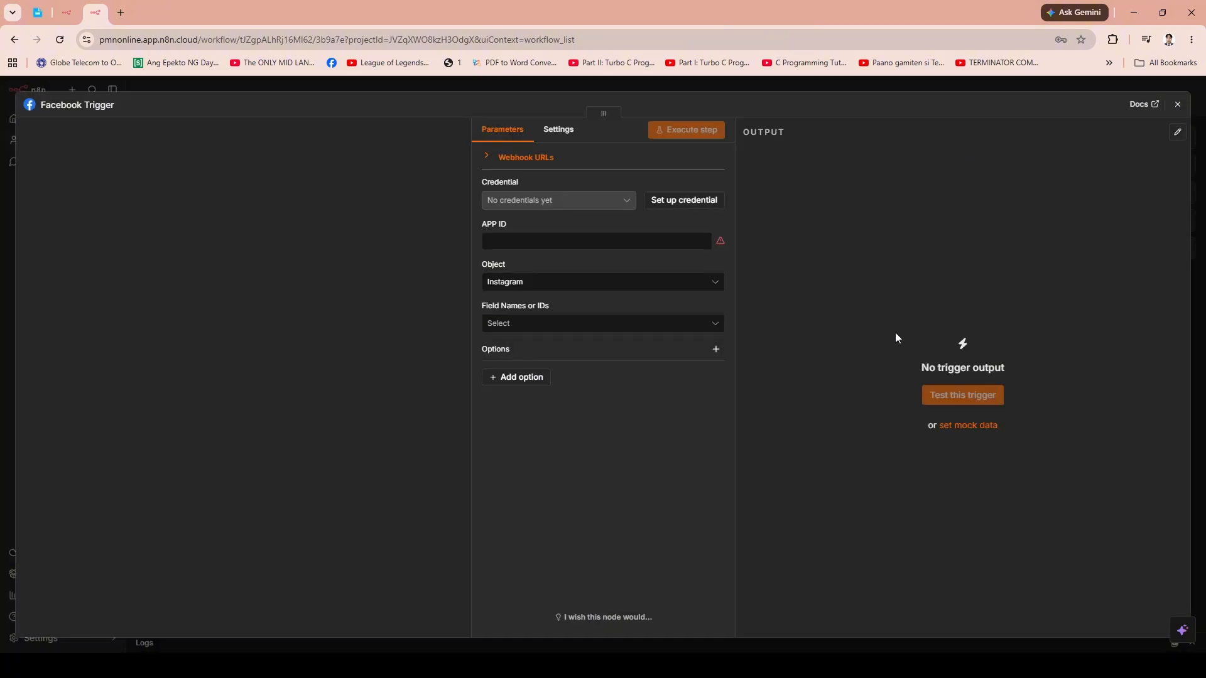
pyautogui.click(601, 239)
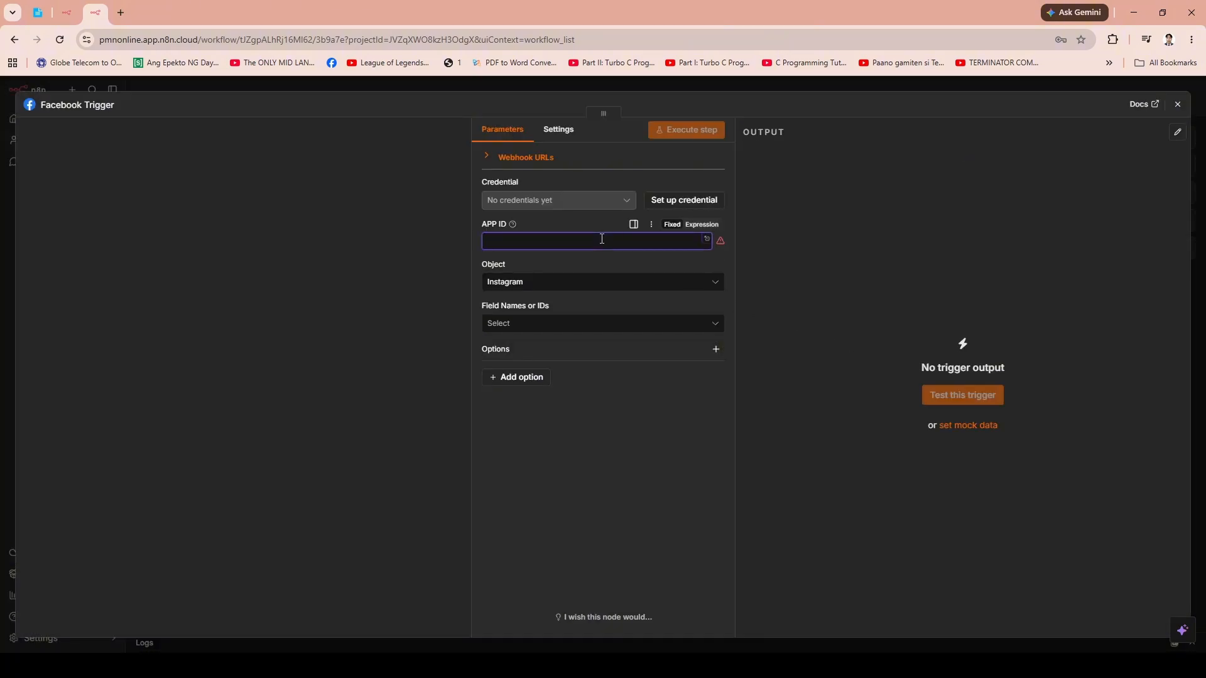
pyautogui.write('155224545')
# - Select * and Comments as the Facebook Trigger's Field Names or IDs
pyautogui.click(557, 322)
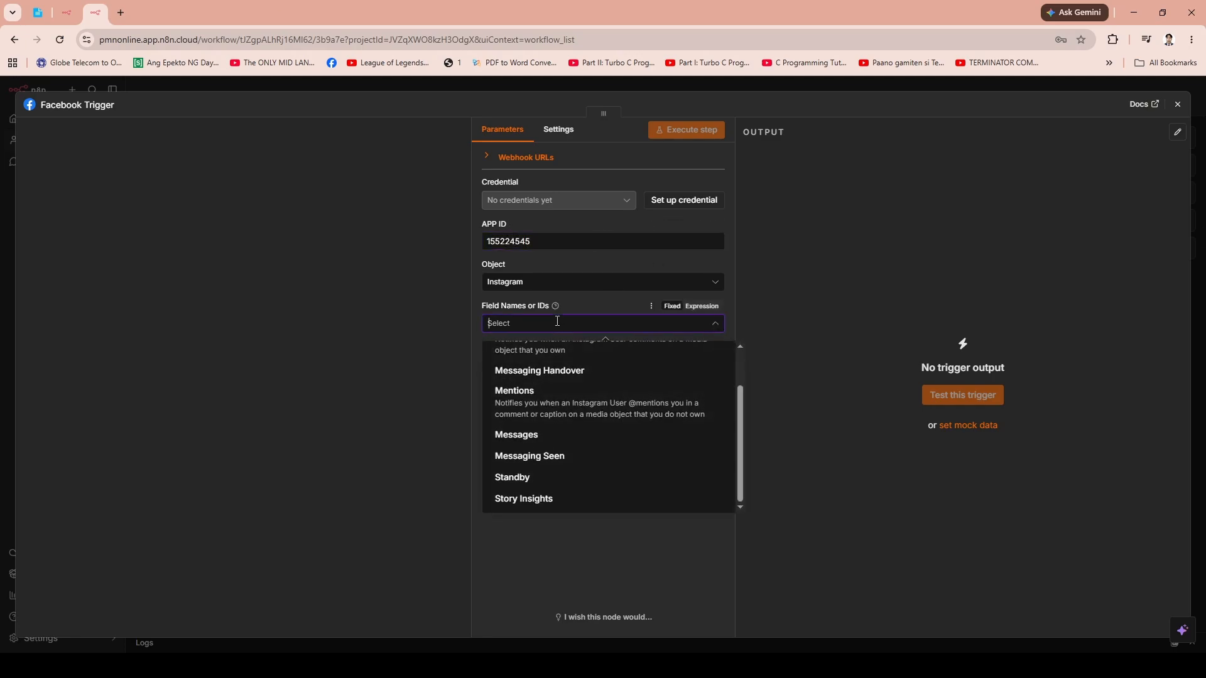
pyautogui.scroll(1, 586, 420)
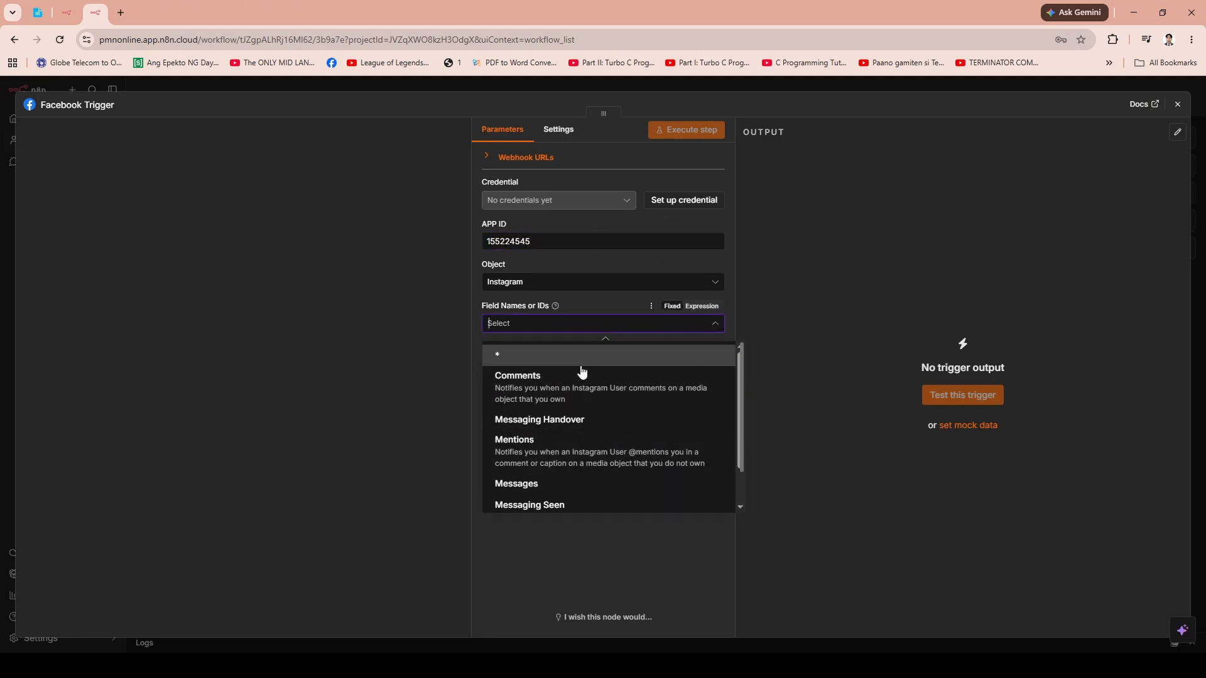
pyautogui.scroll(-1, 581, 383)
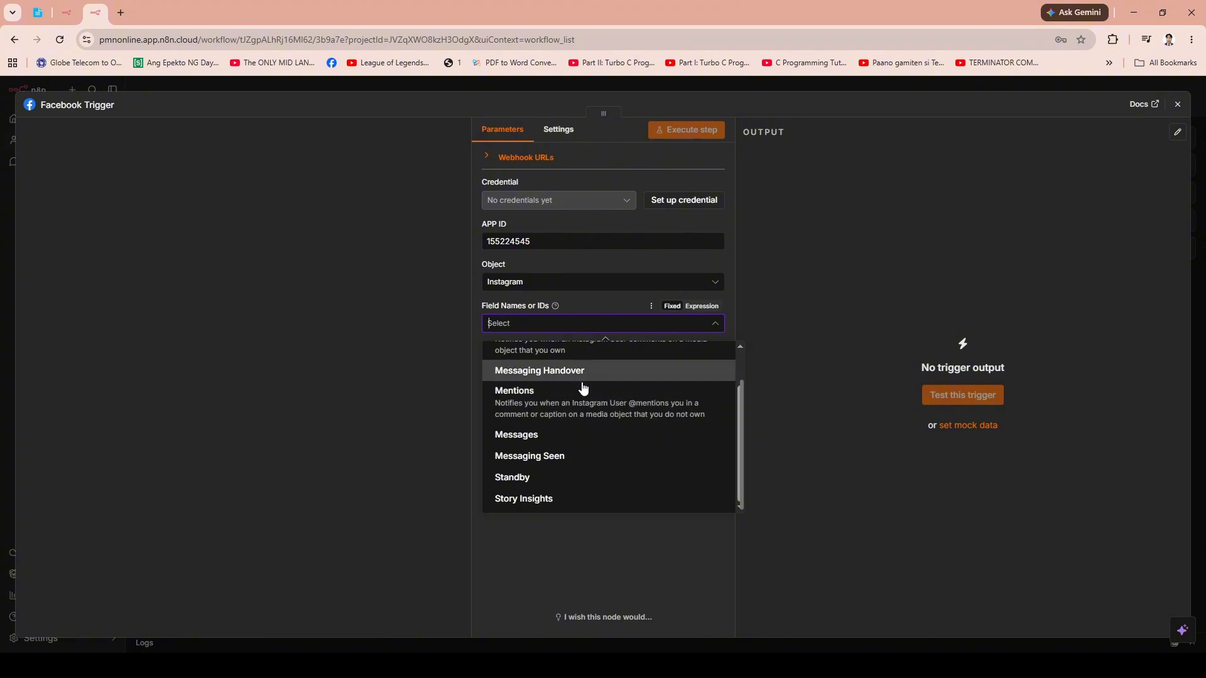
pyautogui.scroll(1, 573, 390)
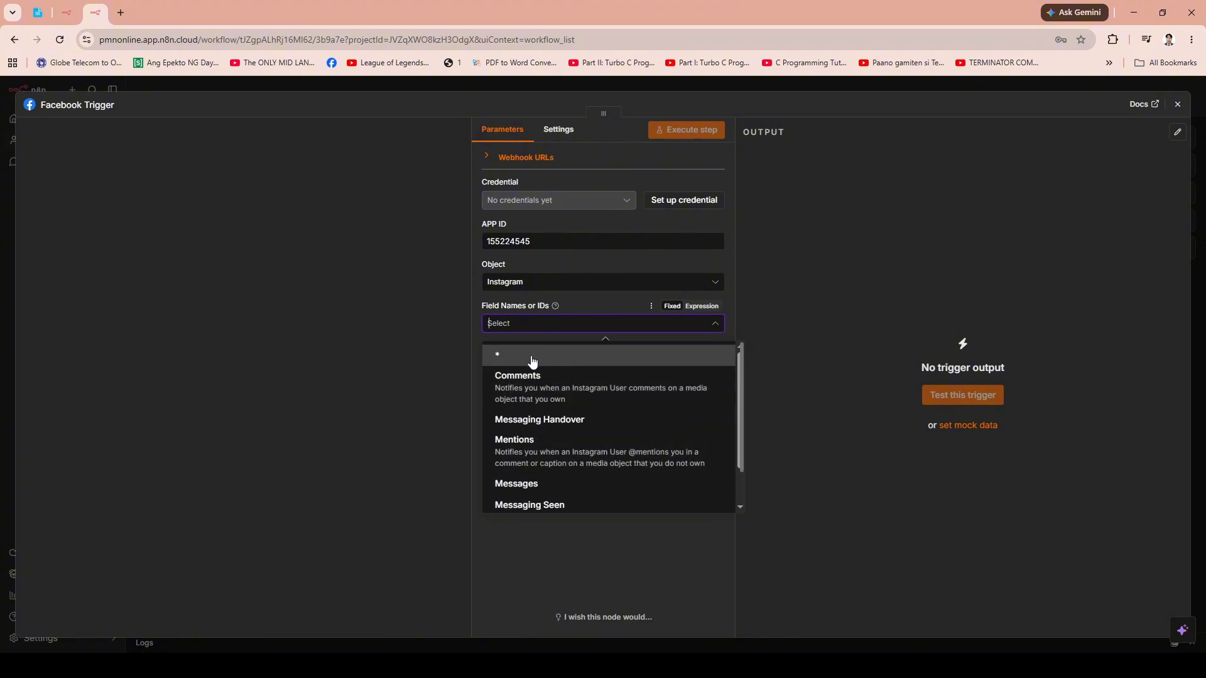
pyautogui.click(548, 357)
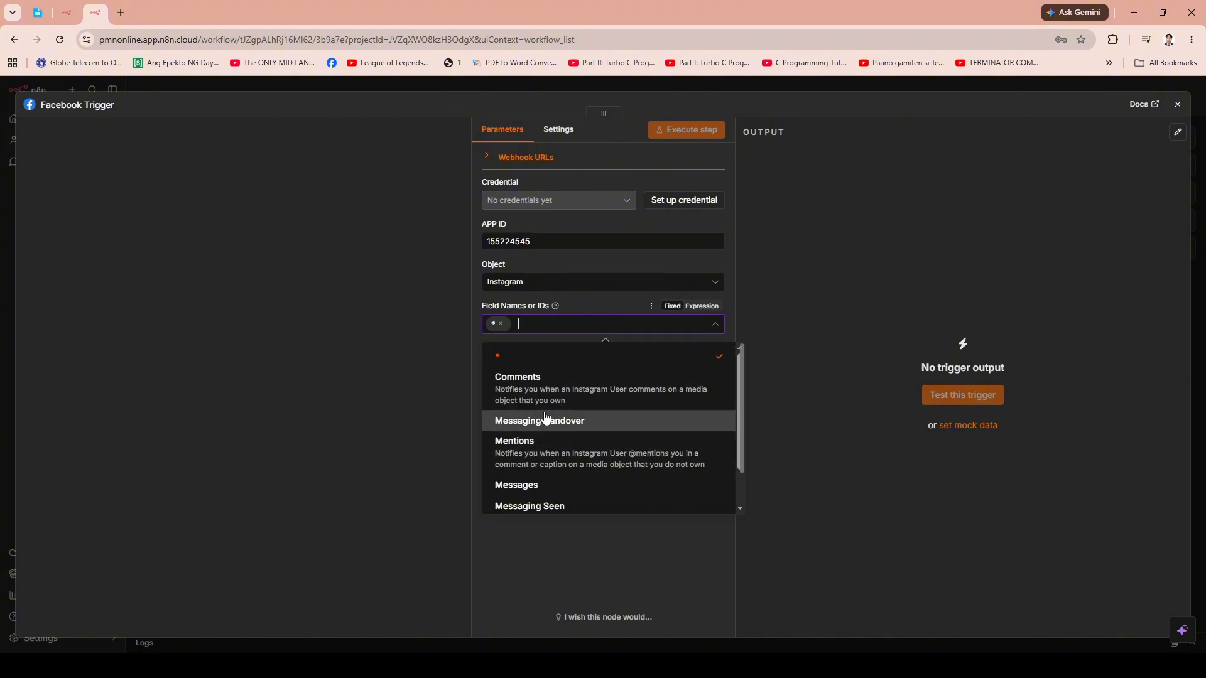
pyautogui.scroll(-2, 546, 440)
pyautogui.scroll(2, 566, 440)
pyautogui.click(573, 393)
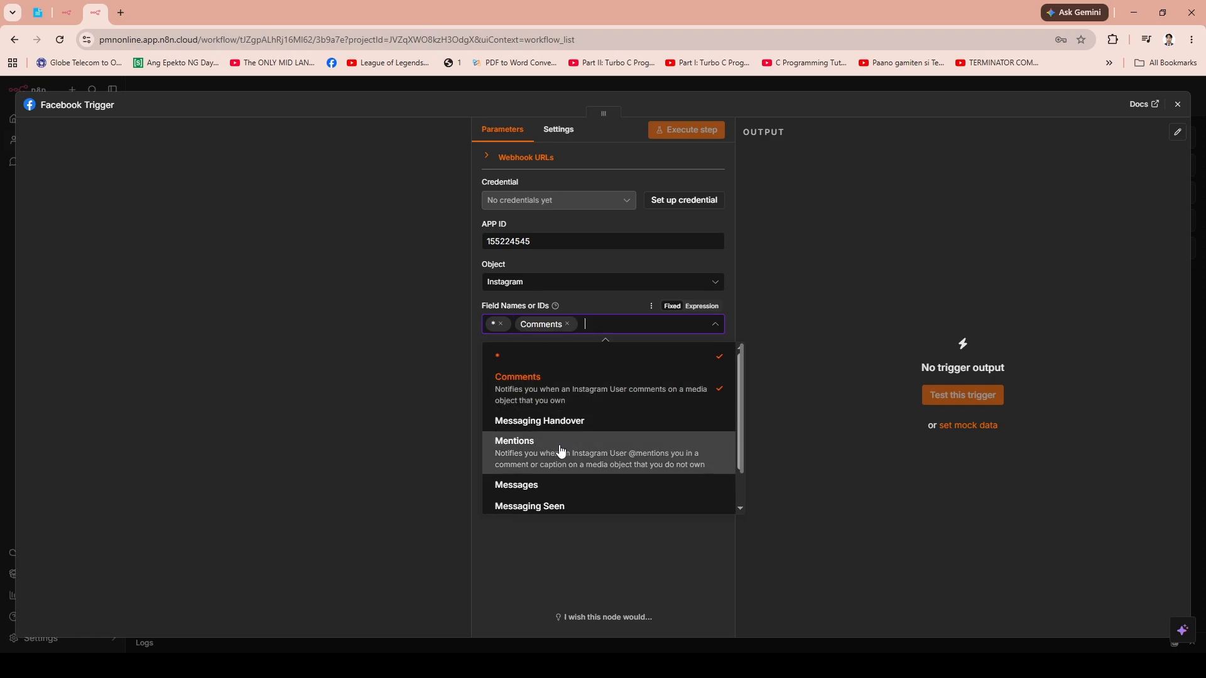
# - Add Messaging Handover, Mentions, Messages, Messaging Seen, Standby and Story Insights to the trigger's selected fields
pyautogui.scroll(-1, 574, 417)
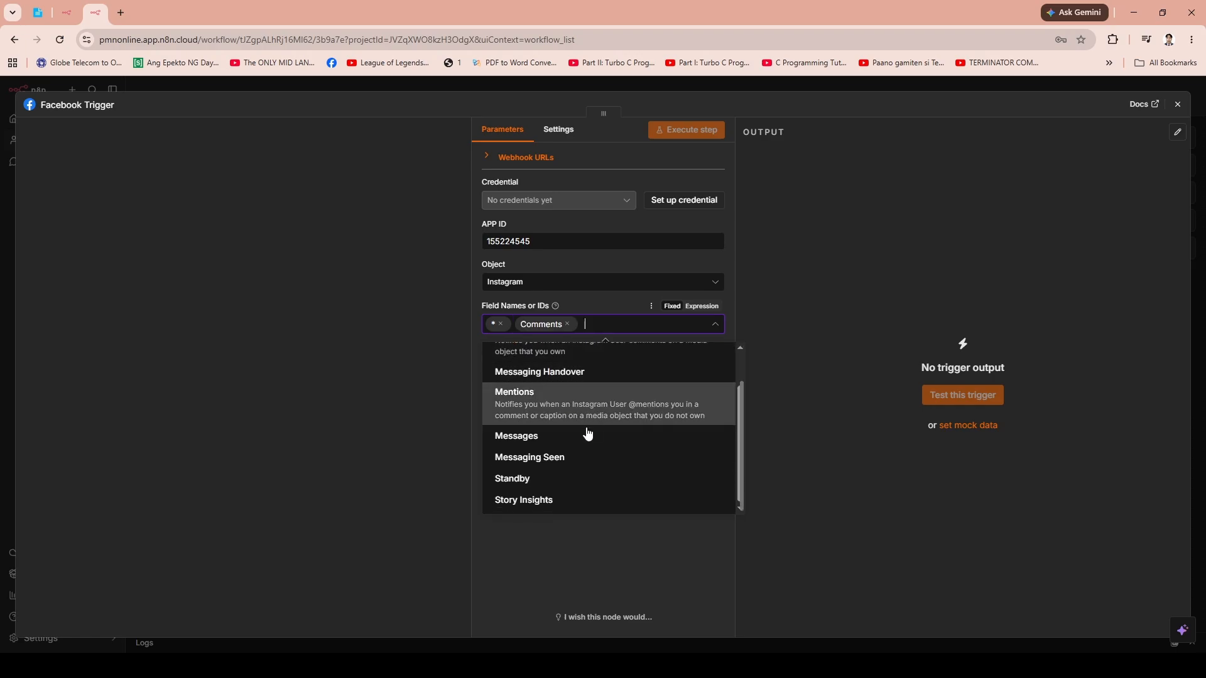
pyautogui.scroll(1, 587, 433)
pyautogui.click(590, 421)
pyautogui.scroll(-1, 593, 422)
pyautogui.click(603, 420)
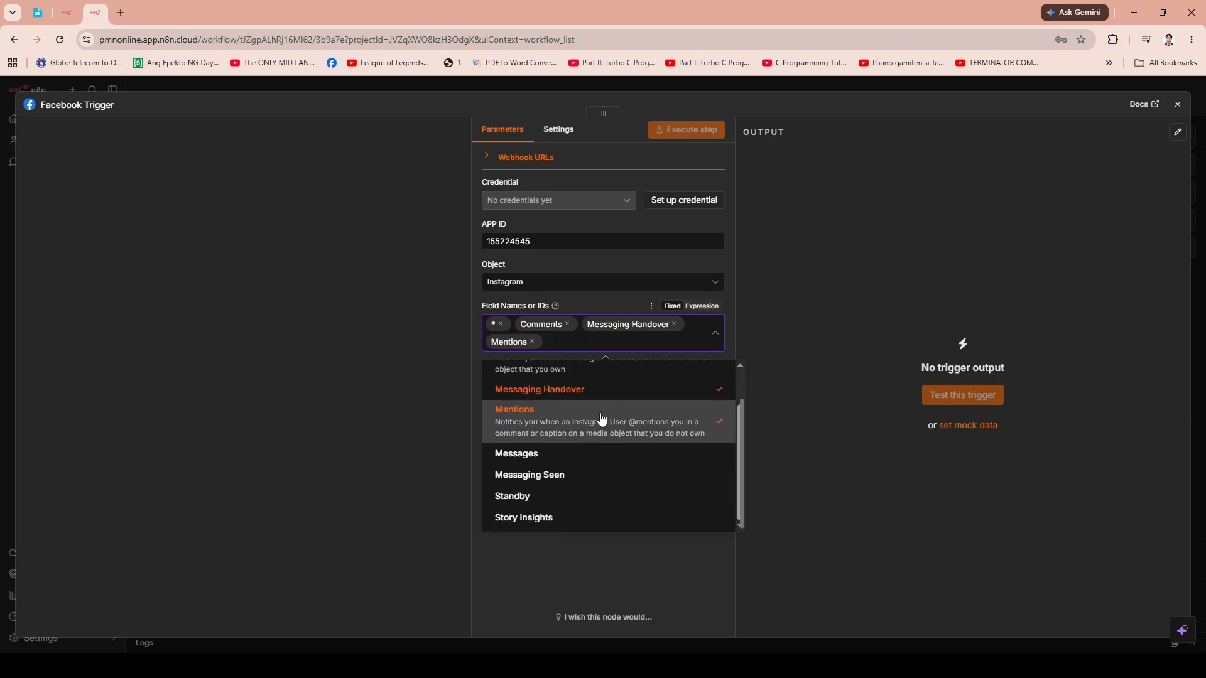
pyautogui.click(545, 452)
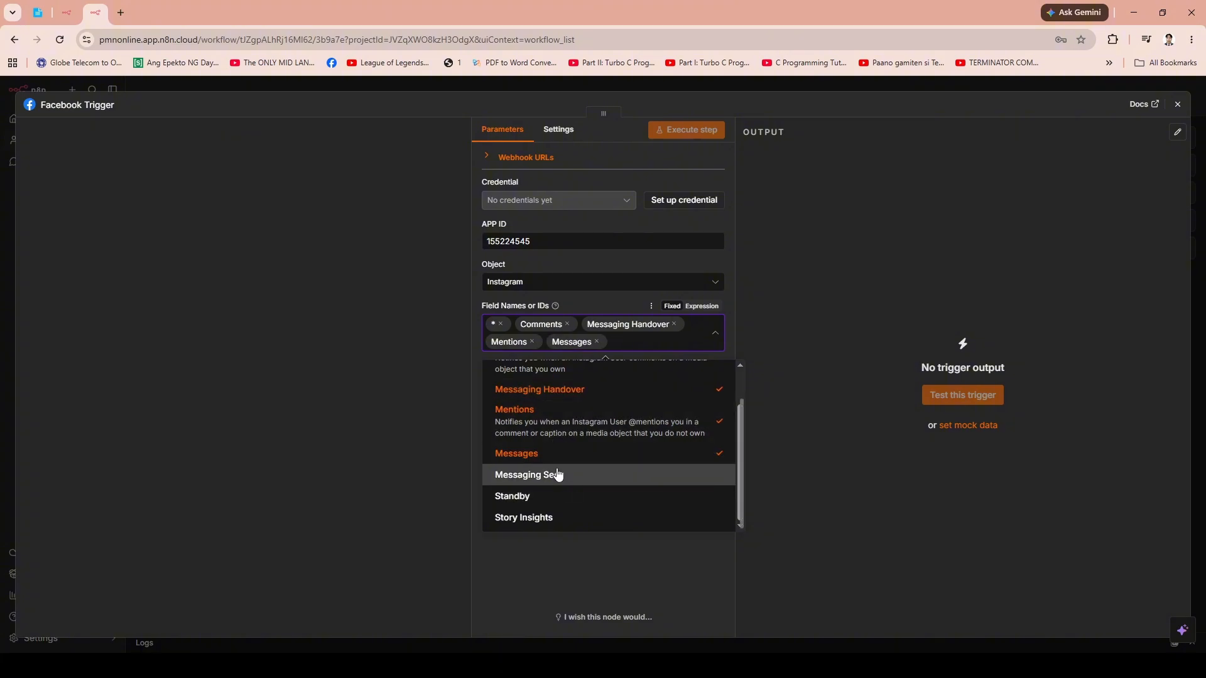
pyautogui.click(558, 475)
pyautogui.click(557, 495)
pyautogui.click(562, 534)
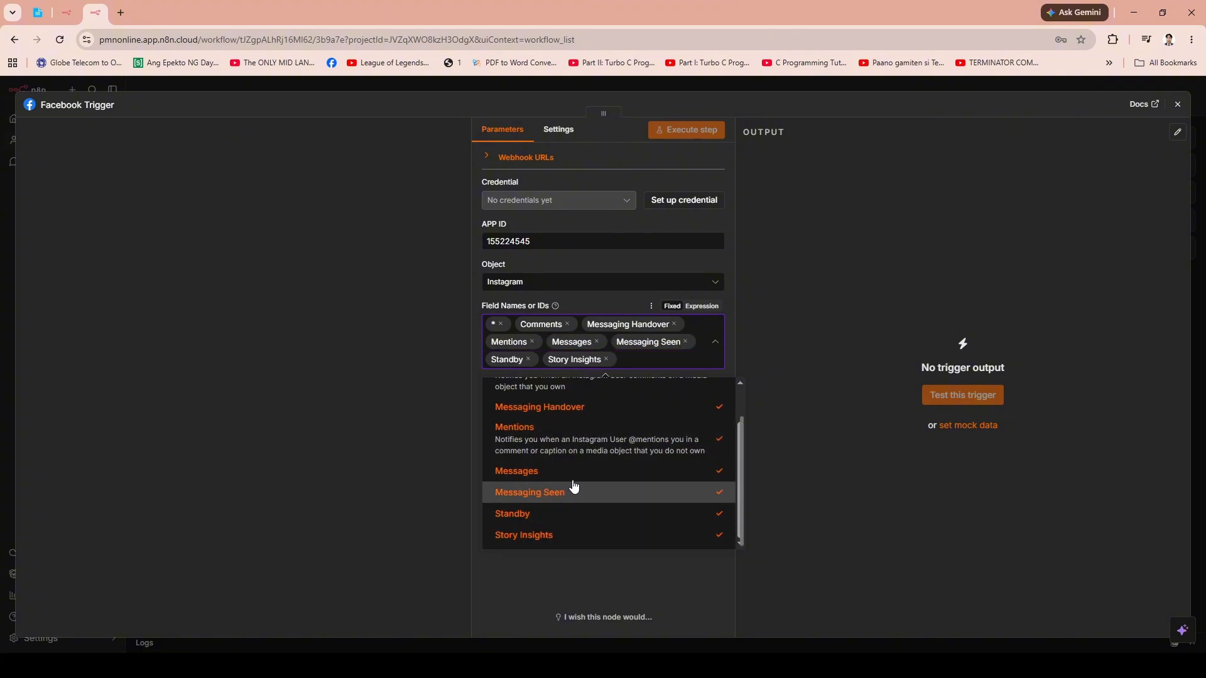
# - Remove Story Insights, Messages, Mentions, Standby and Messaging Handover from the trigger's selected fields
pyautogui.click(606, 360)
pyautogui.click(598, 342)
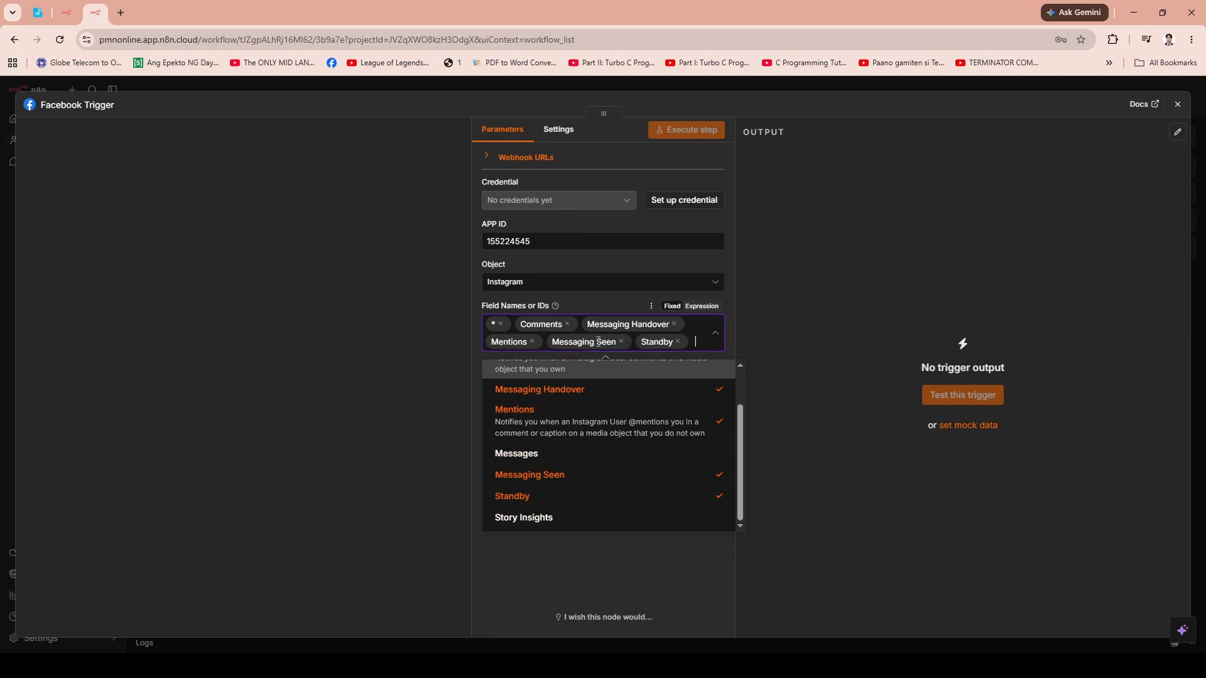
pyautogui.click(532, 342)
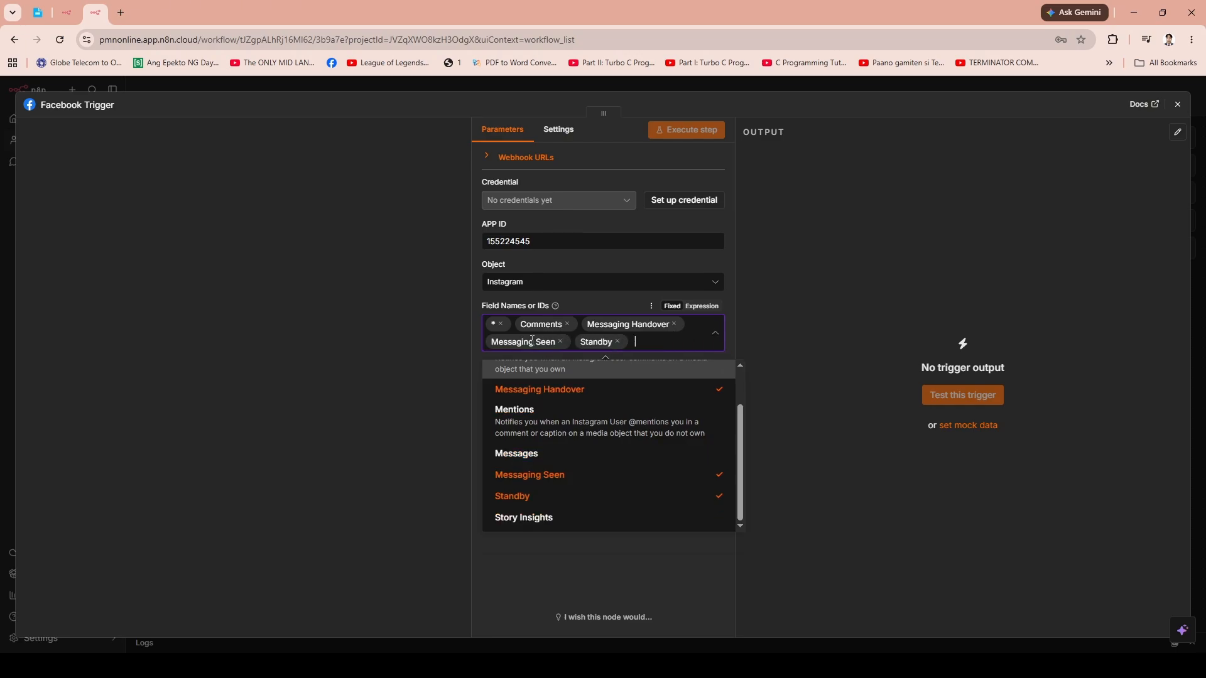
pyautogui.click(617, 341)
pyautogui.click(674, 324)
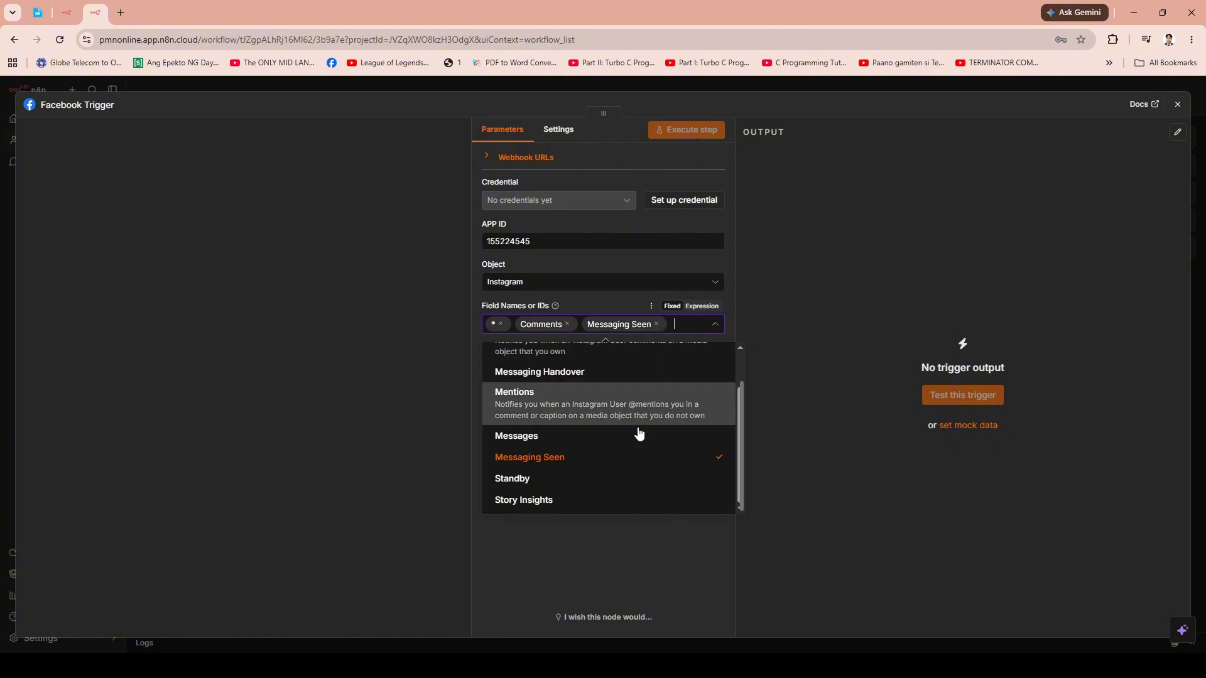
# - Replace Messaging Seen with Messages and Mentions in the trigger's selected fields and return to the workflow canvas
pyautogui.click(559, 436)
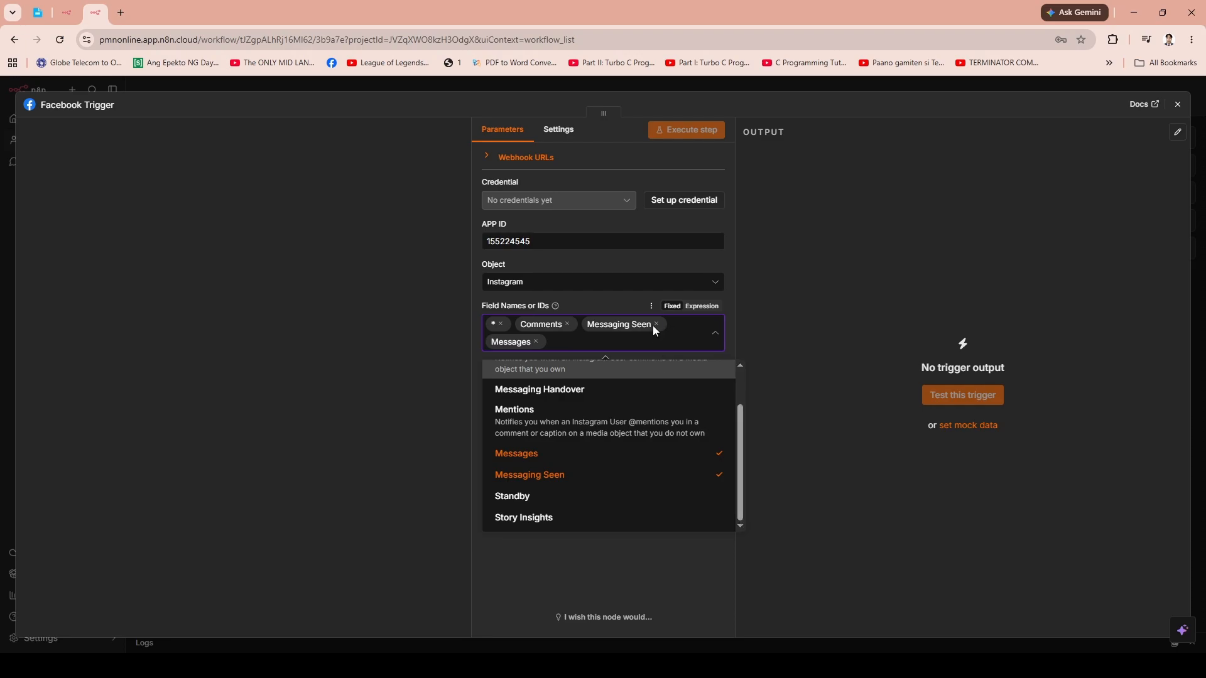
pyautogui.click(655, 326)
pyautogui.click(553, 411)
pyautogui.scroll(2, 568, 440)
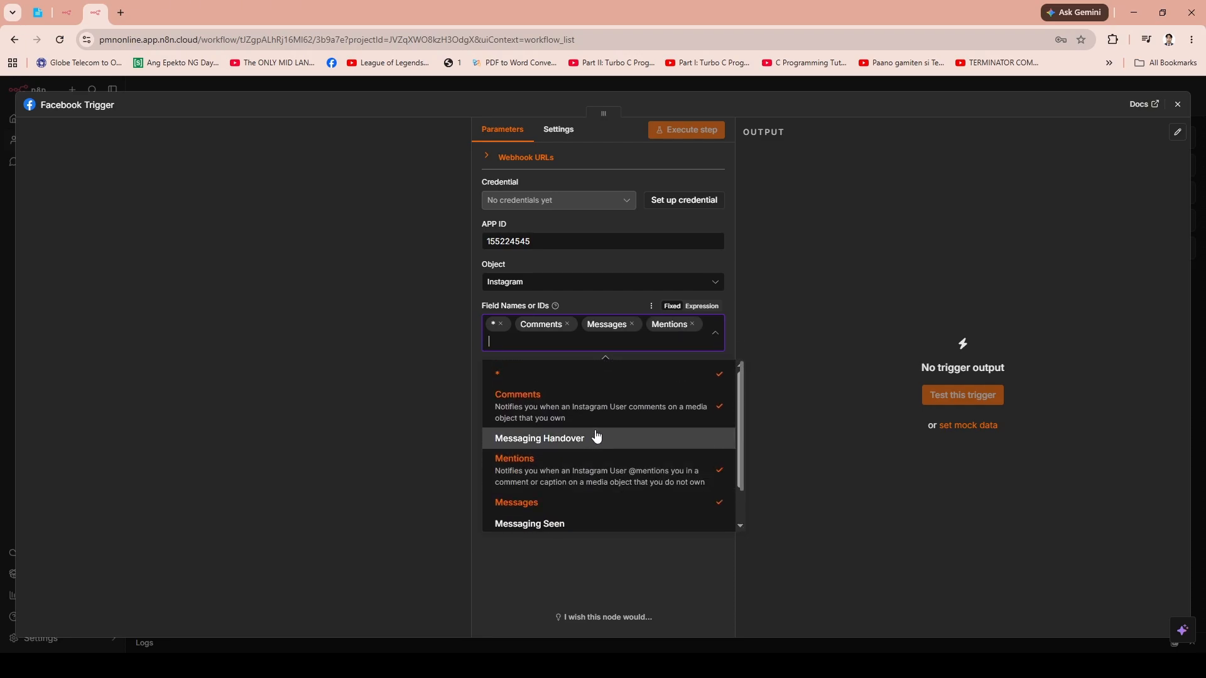
pyautogui.scroll(-2, 600, 434)
pyautogui.click(827, 358)
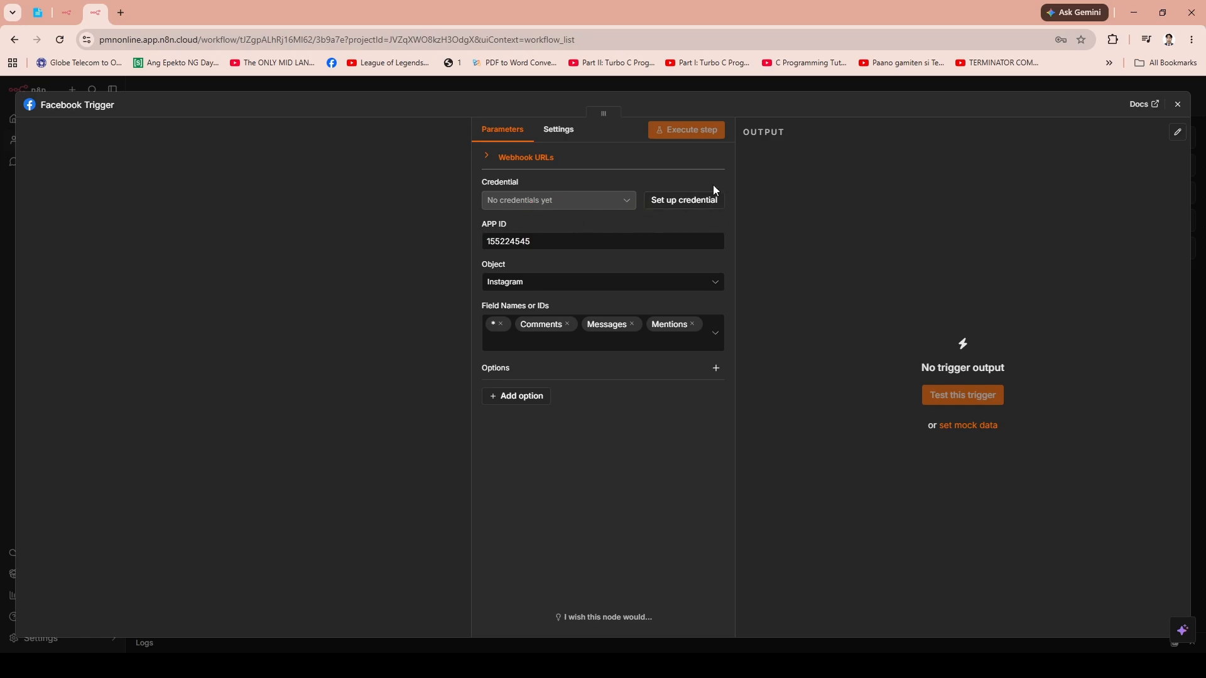
pyautogui.click(1178, 104)
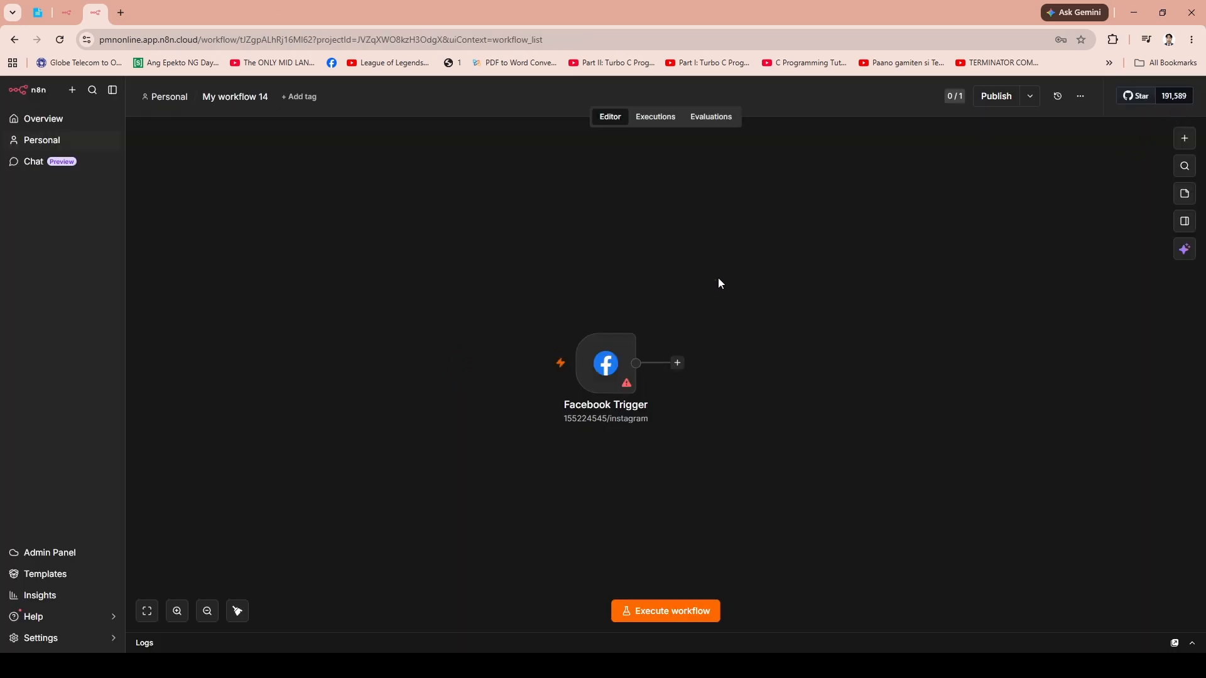
pyautogui.moveTo(564, 353)
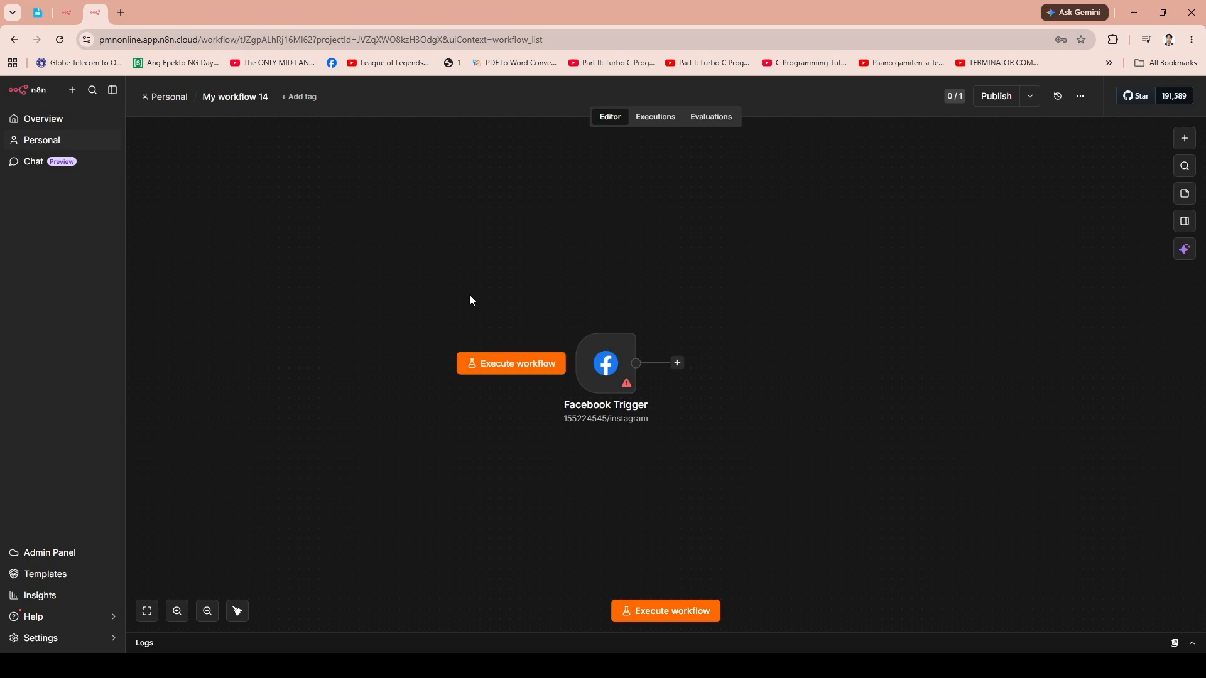
pyautogui.moveTo(469, 295); pyautogui.dragTo(741, 470)
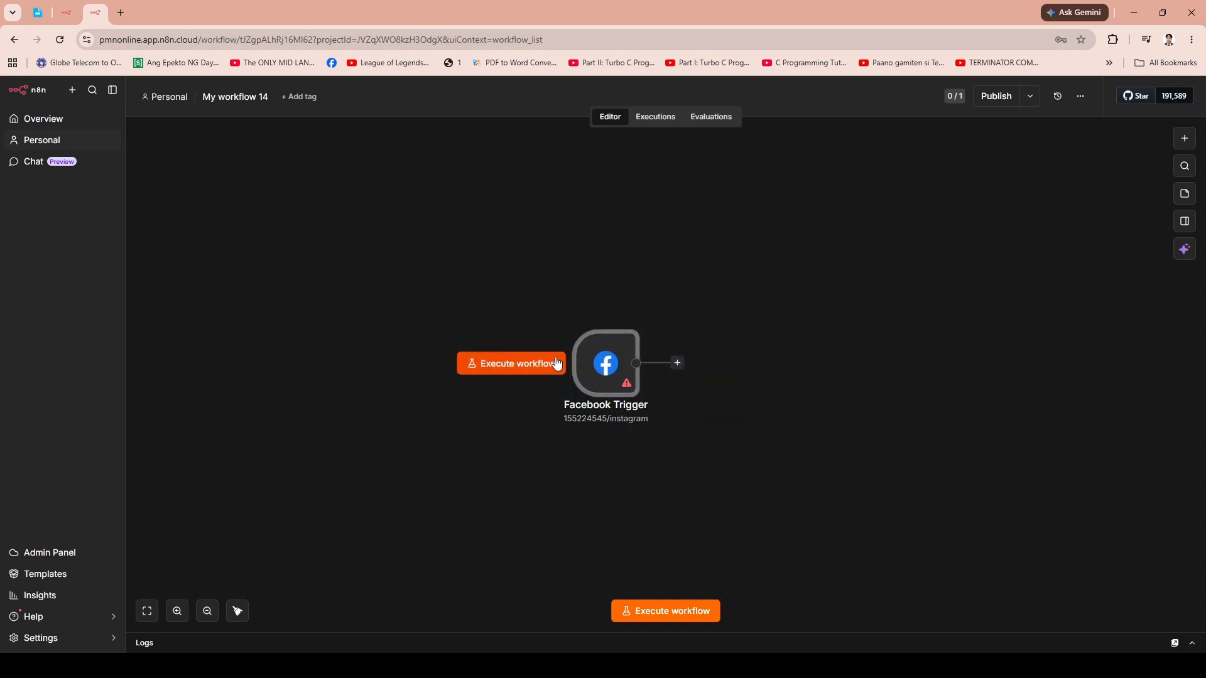
pyautogui.click(946, 360)
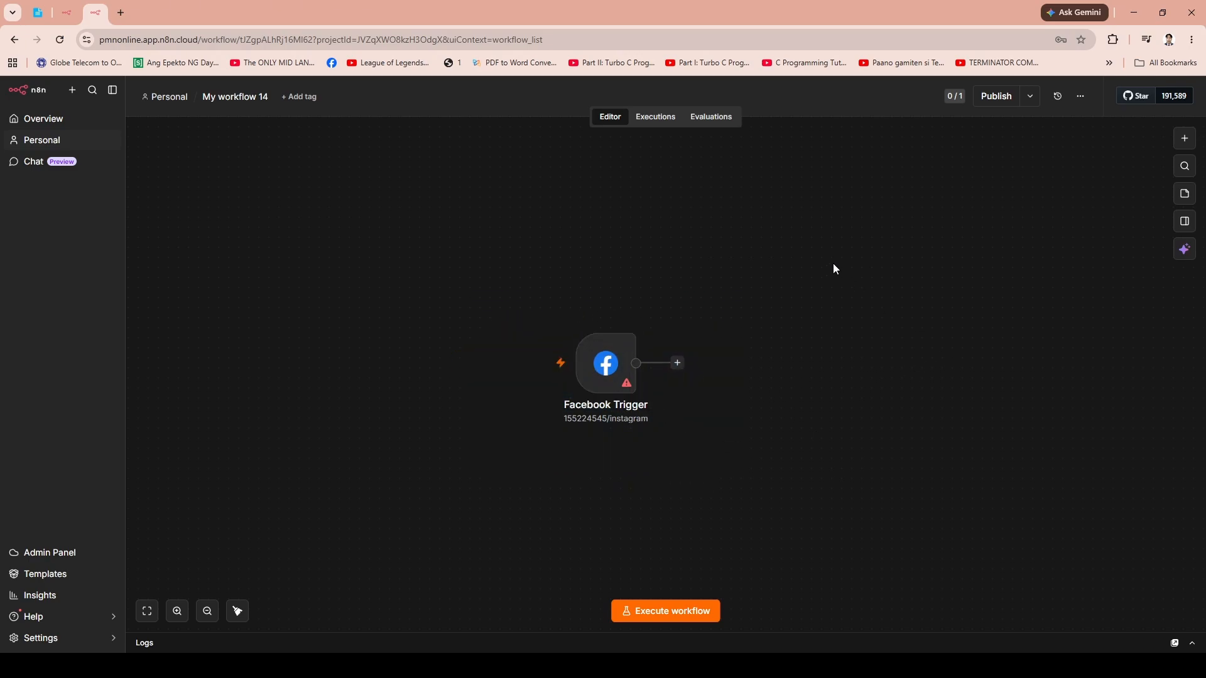